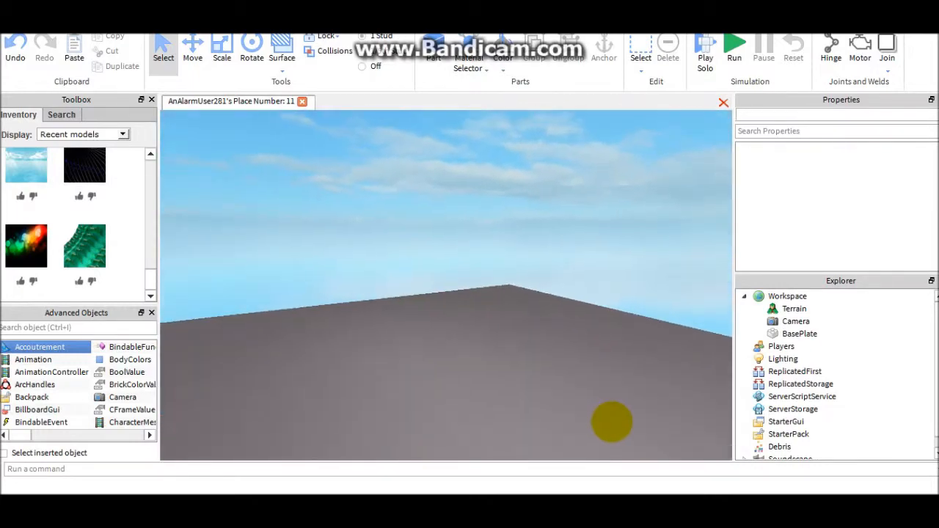
right_drag(612, 422, 612, 422)
key(w)
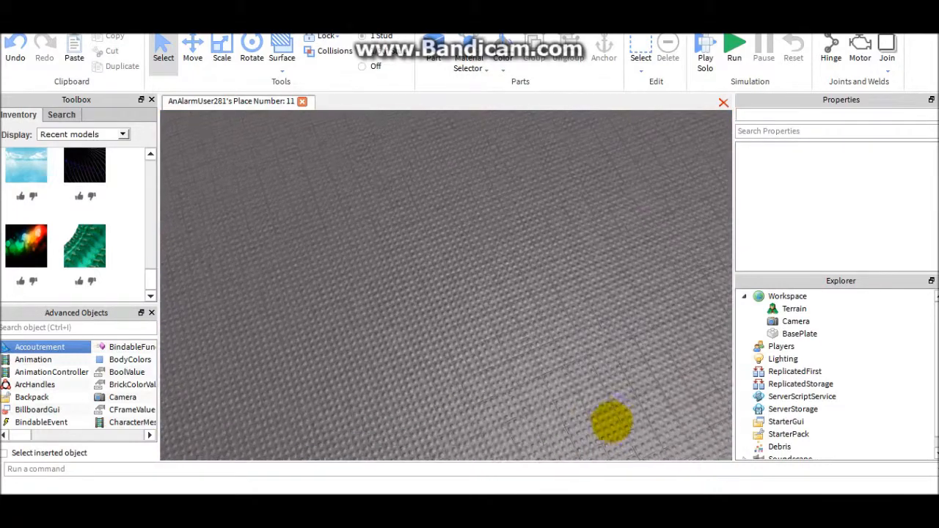
right_drag(612, 422, 612, 422)
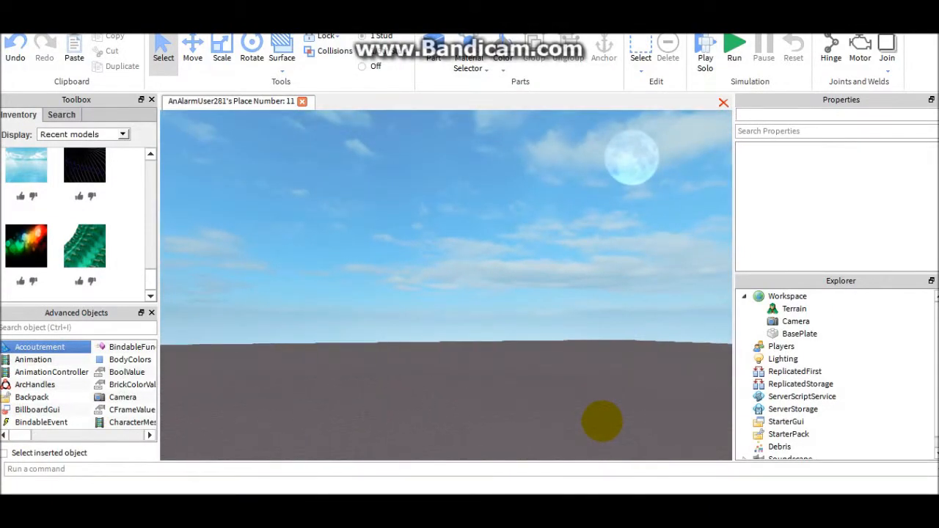
right_drag(602, 421, 602, 421)
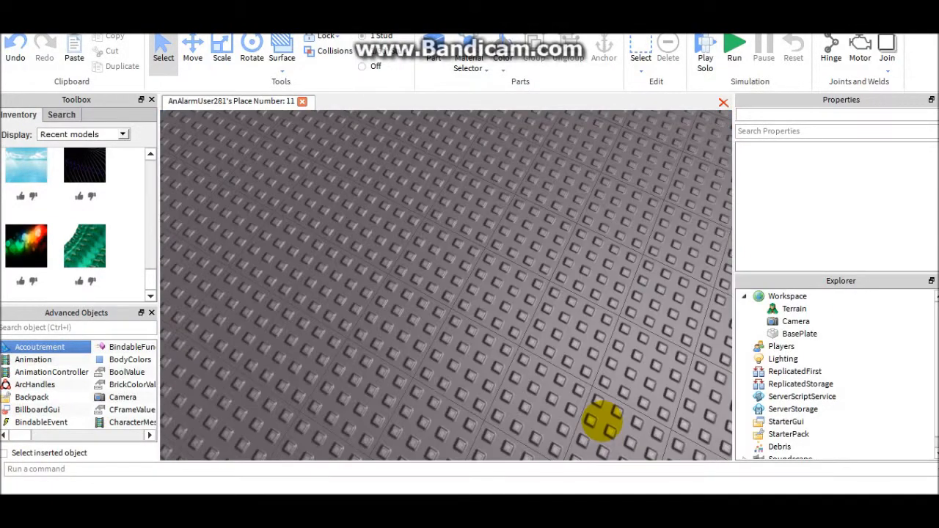
right_drag(601, 422, 601, 422)
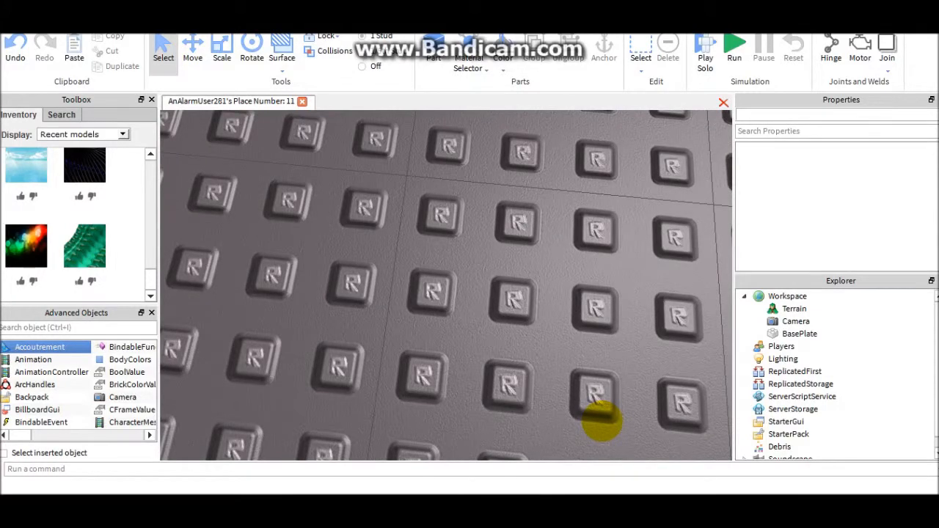
click(744, 296)
right_drag(465, 304, 467, 305)
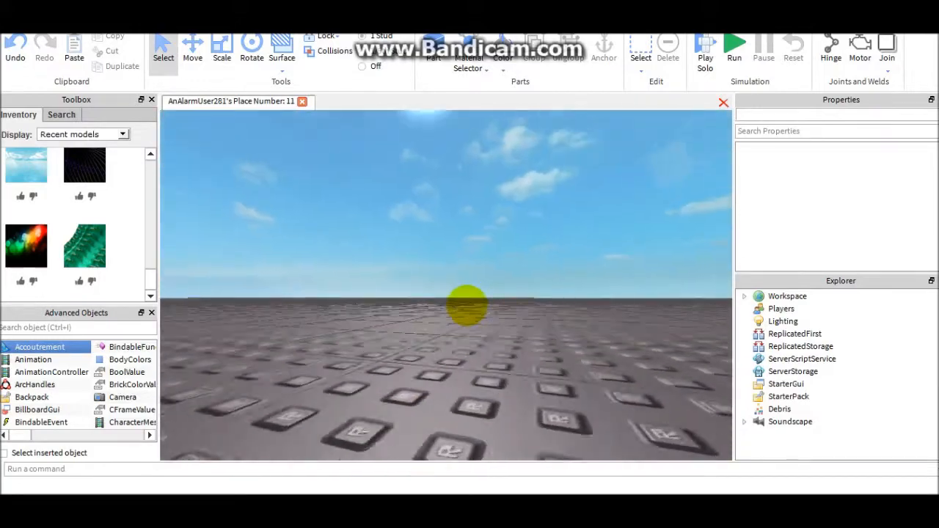
right_drag(467, 304, 467, 306)
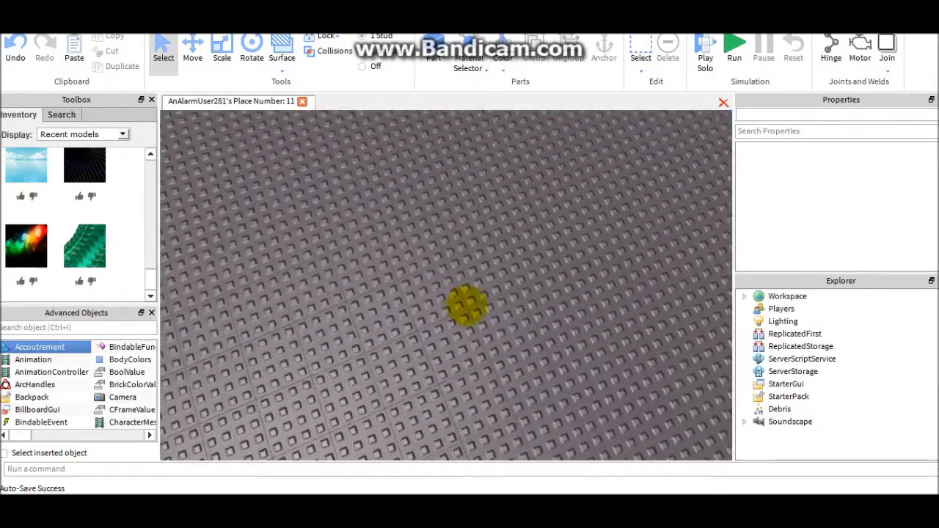
scroll(466, 305, up, 5)
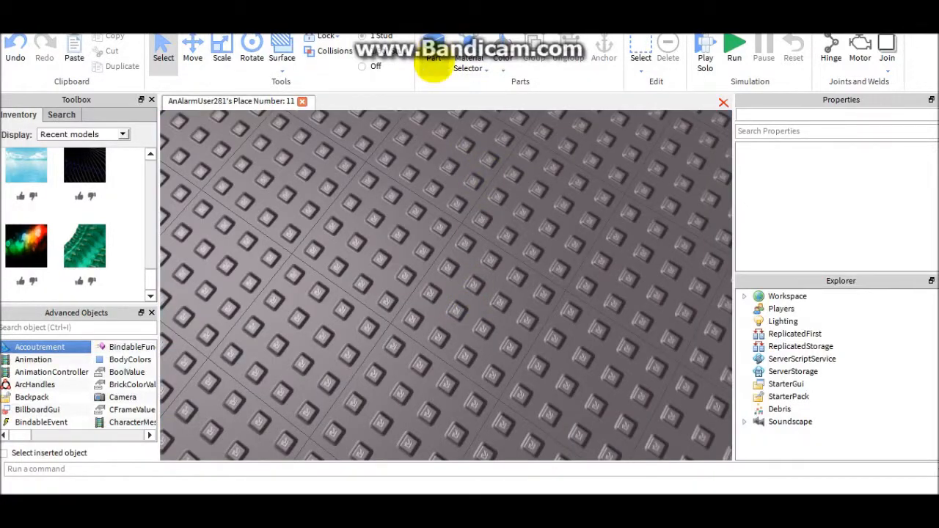
drag(589, 208, 729, 456)
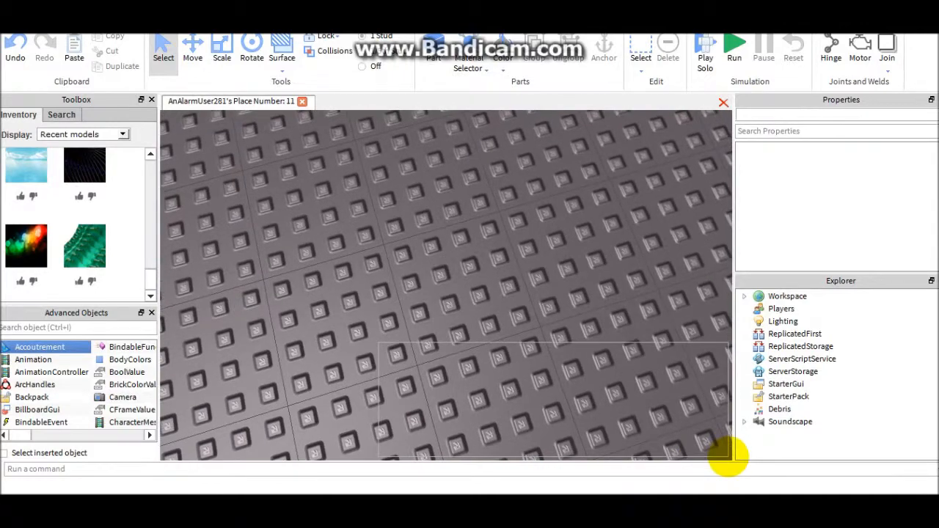
drag(175, 119, 729, 456)
drag(511, 459, 478, 194)
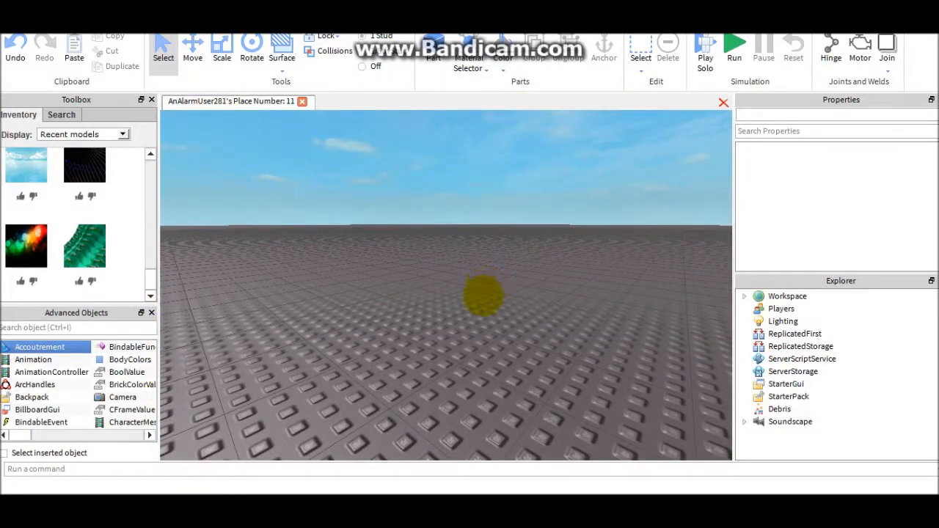
key(w)
right_drag(579, 176, 579, 176)
key(w)
click(523, 318)
right_drag(524, 319, 523, 320)
key(w)
scroll(495, 247, down, 3)
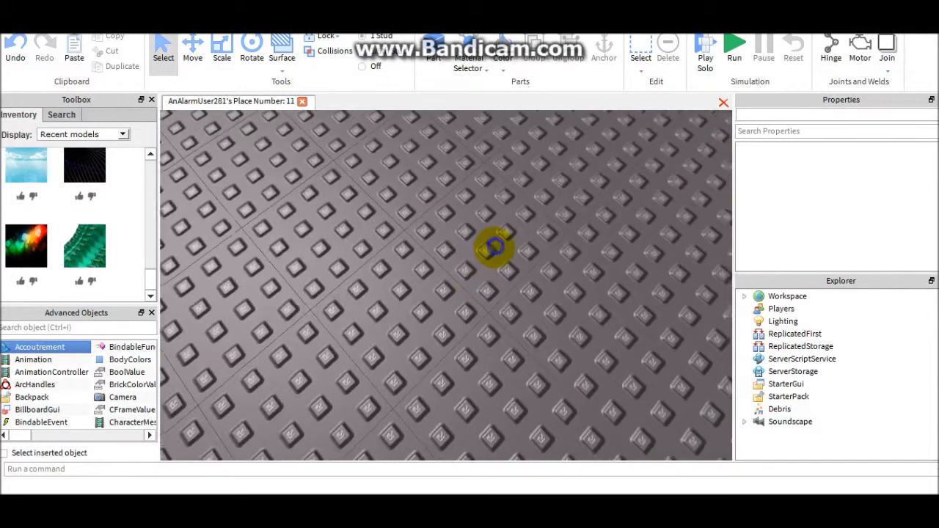
right_drag(495, 247, 493, 248)
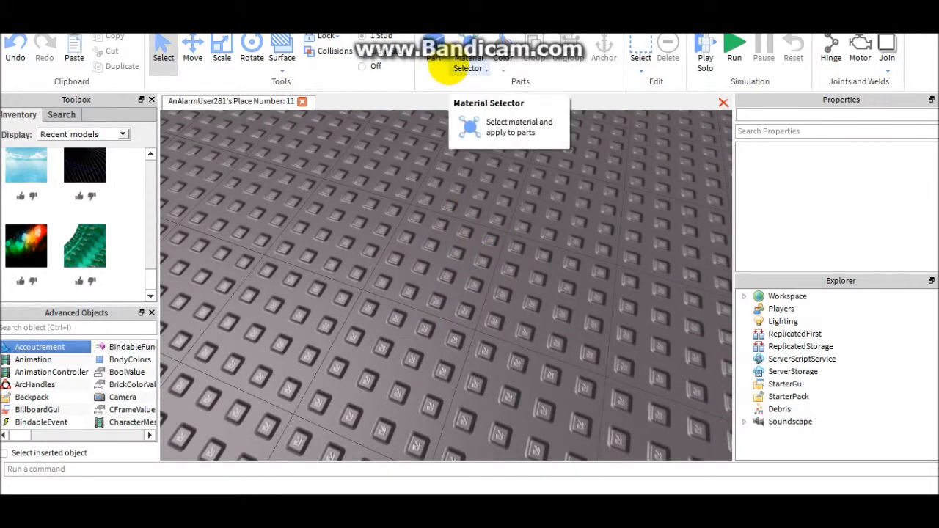
- Insert a new block part onto the empty baseplate
click(450, 66)
click(431, 65)
scroll(449, 249, down, 2)
drag(455, 289, 419, 287)
right_drag(419, 287, 389, 248)
scroll(389, 248, up, 1)
- Scale the new part down to a single-stud block with a size of 1, 1.2, 1
click(222, 47)
scroll(529, 253, up, 3)
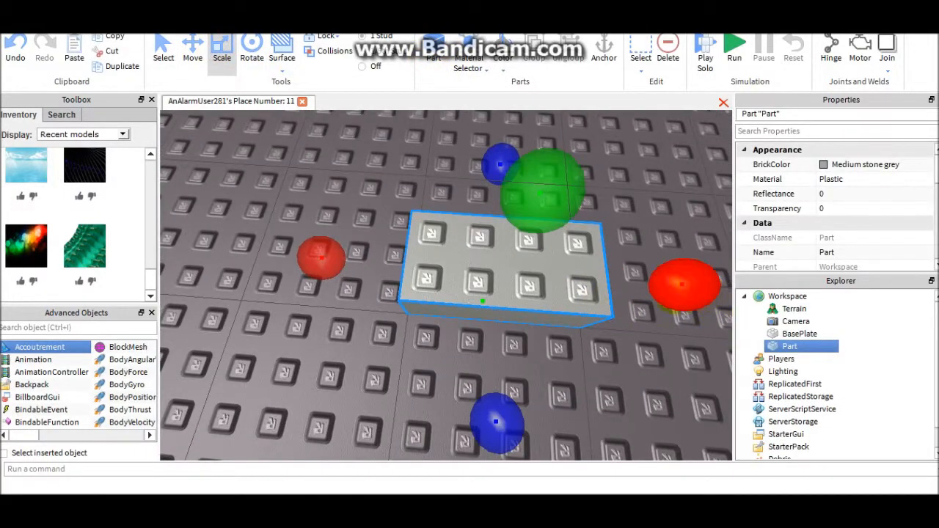
drag(672, 293, 493, 289)
drag(457, 153, 397, 257)
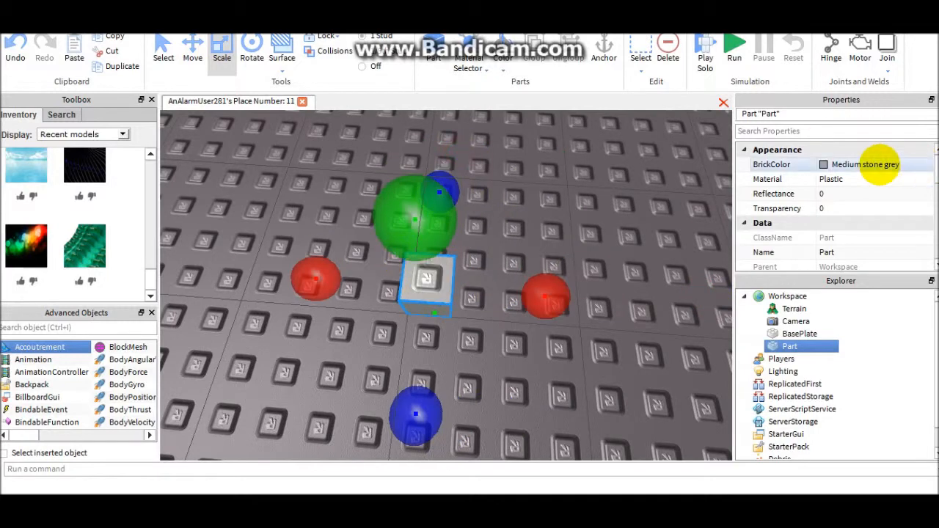
- Turn on the Anchored property of the small block
scroll(844, 191, down, 8)
click(824, 194)
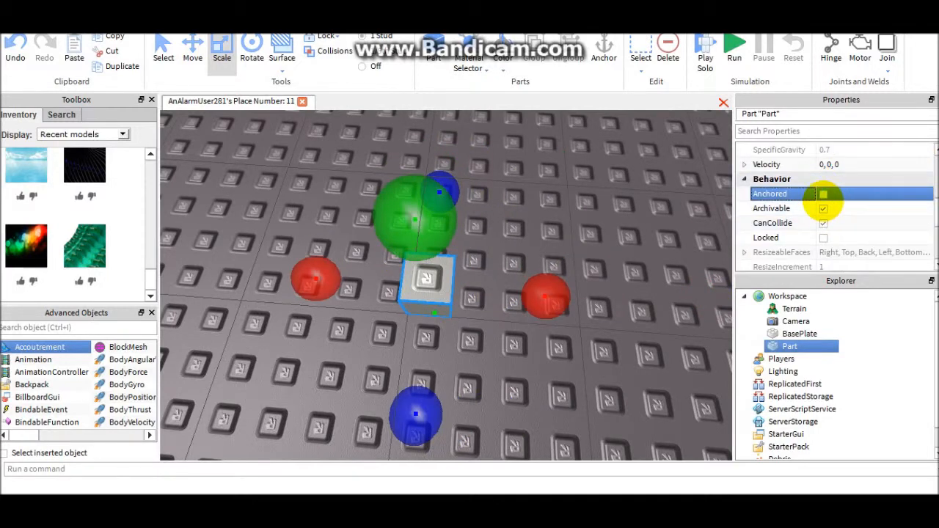
scroll(824, 193, up, 3)
- Set the block's size to 1, 2.4, 1 and scale its height down to 2 to form a leg
scroll(833, 249, down, 6)
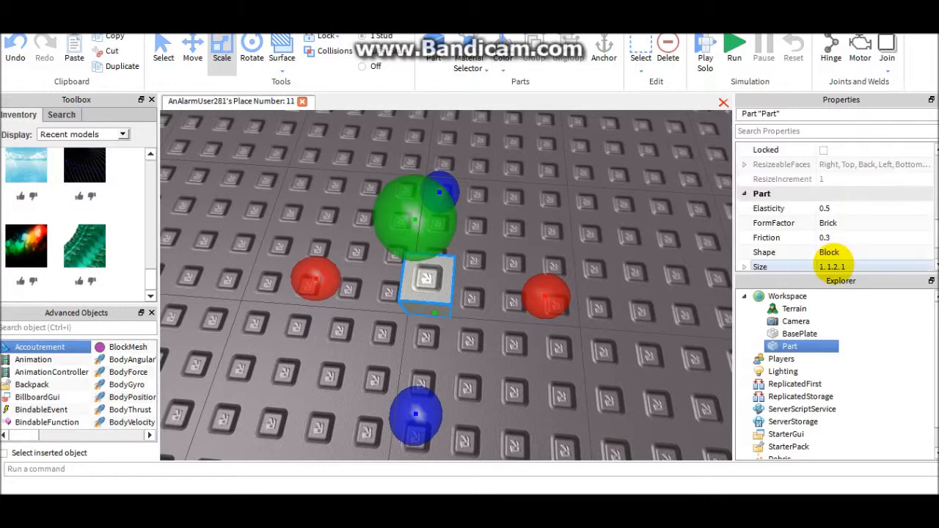
scroll(839, 193, up, 8)
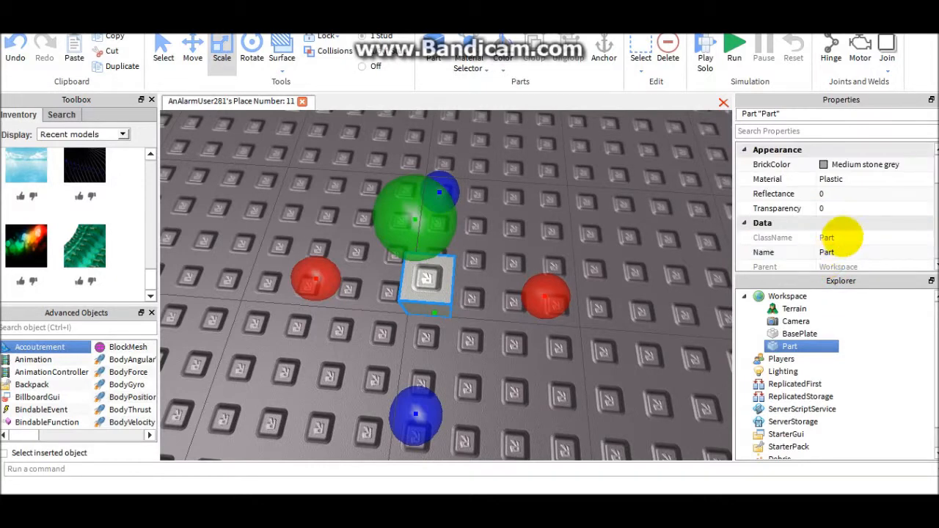
scroll(829, 235, down, 6)
scroll(841, 220, down, 2)
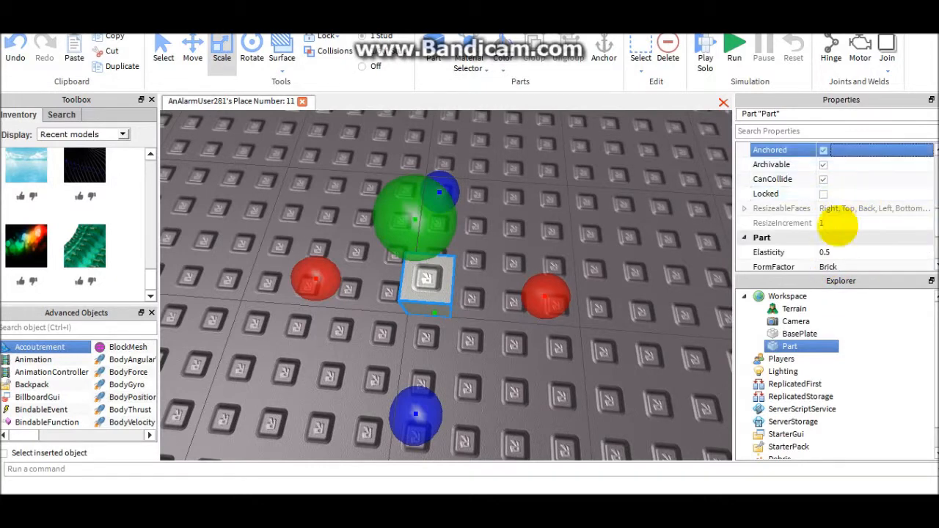
scroll(836, 228, down, 3)
click(850, 223)
text(1, 2.4, 1)
key(Return)
right_drag(381, 354, 397, 361)
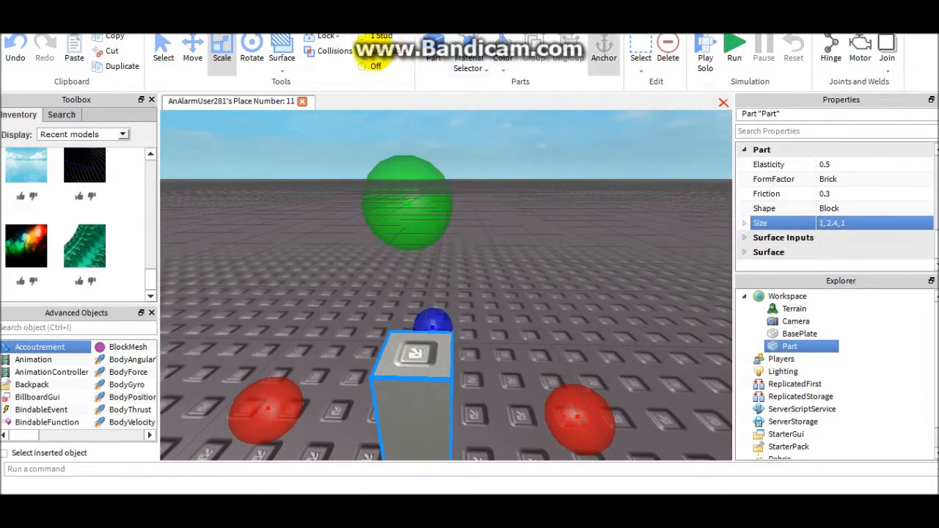
drag(394, 188, 410, 236)
right_drag(471, 222, 474, 283)
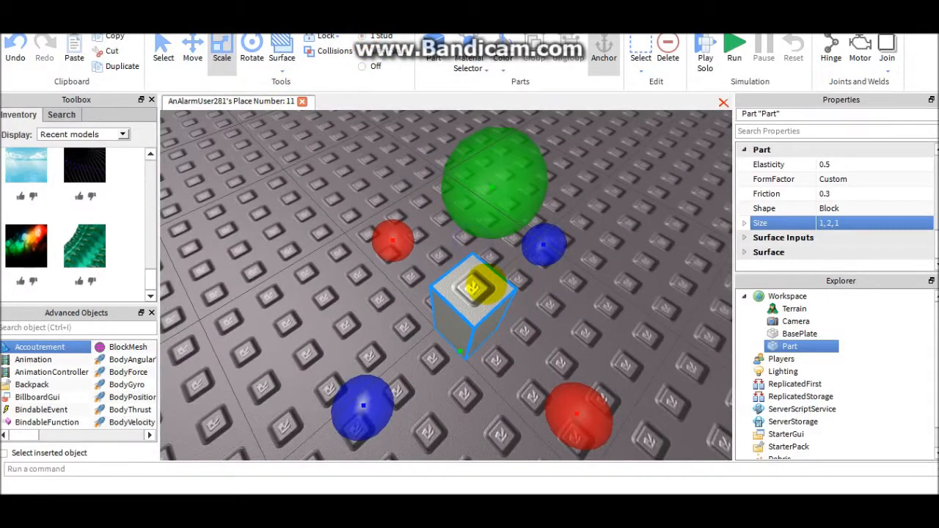
- Duplicate the leg block and place the copy directly beside the first as the second leg
click(465, 309)
key(ctrl+d)
drag(478, 298, 560, 271)
right_drag(570, 273, 484, 255)
drag(560, 271, 484, 256)
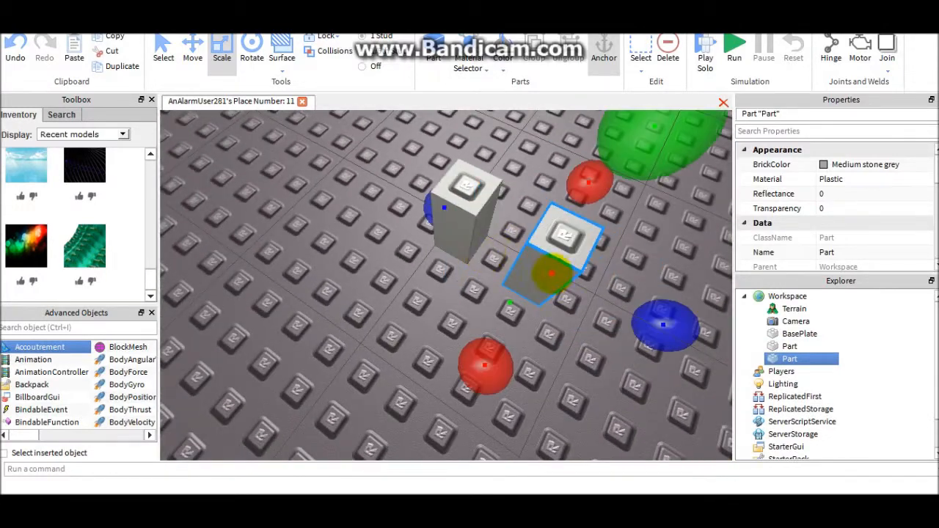
drag(553, 274, 507, 274)
right_drag(507, 274, 585, 240)
- Duplicate a leg on top of the legs and widen the copy to two studs as the torso
key(ctrl+d)
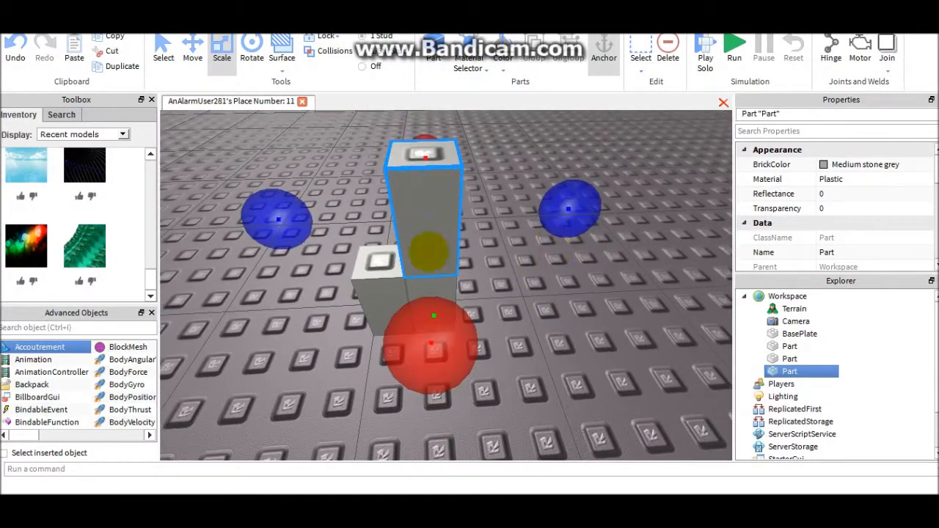
drag(296, 212, 209, 217)
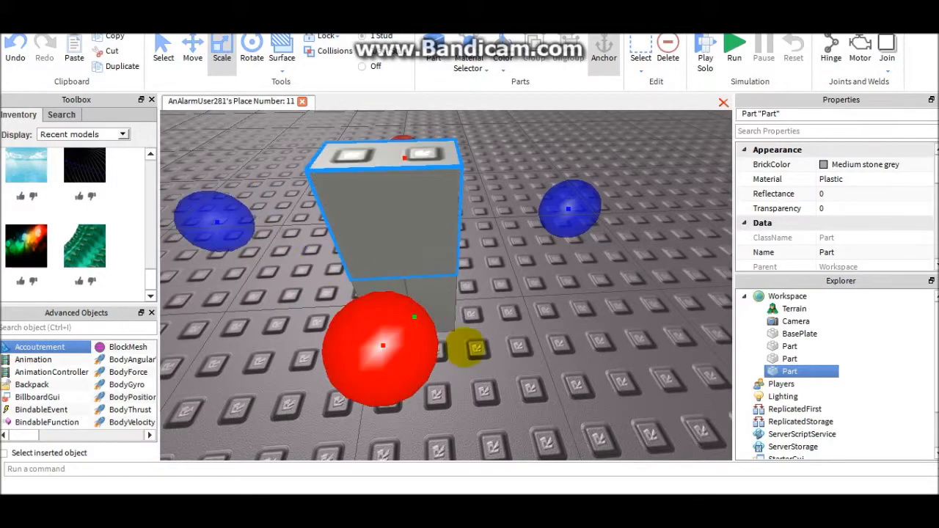
click(467, 347)
- Duplicate a leg block and place the copy against one side of the torso as an arm
click(424, 295)
key(ctrl+d)
right_drag(466, 297, 426, 304)
drag(390, 244, 446, 334)
scroll(440, 298, up, 3)
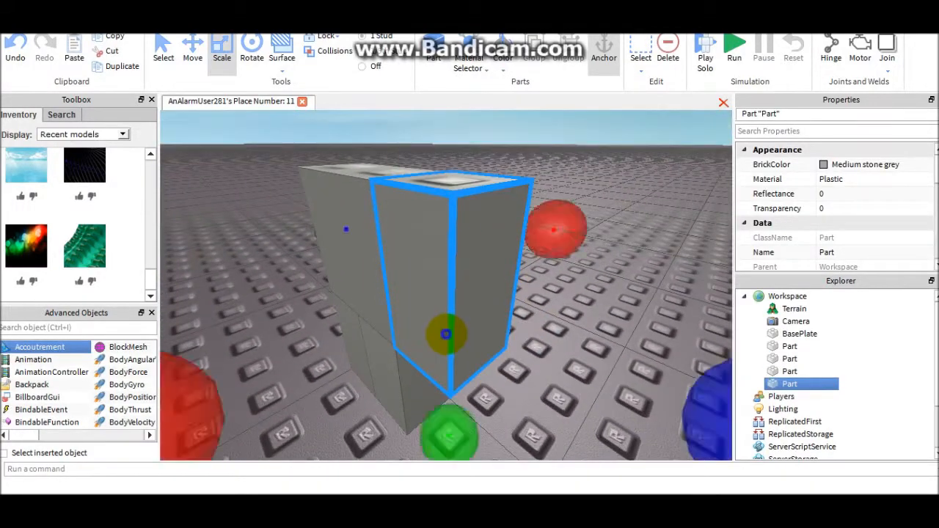
- Duplicate the arm block and place the copy against the opposite side of the torso
right_drag(447, 333, 447, 333)
key(ctrl+d)
drag(472, 279, 476, 365)
click(493, 328)
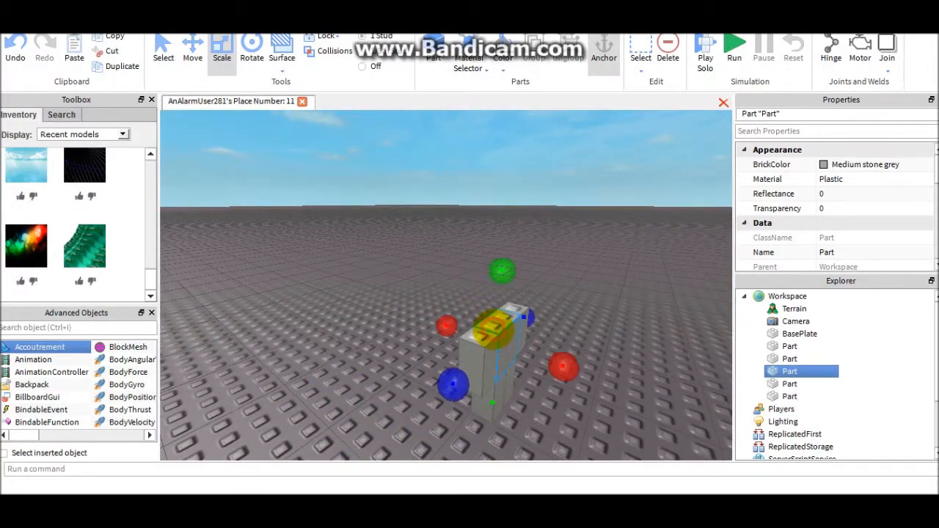
- Find the head model among the recent models and insert it on top of the torso
click(77, 134)
click(80, 134)
drag(149, 278, 195, 79)
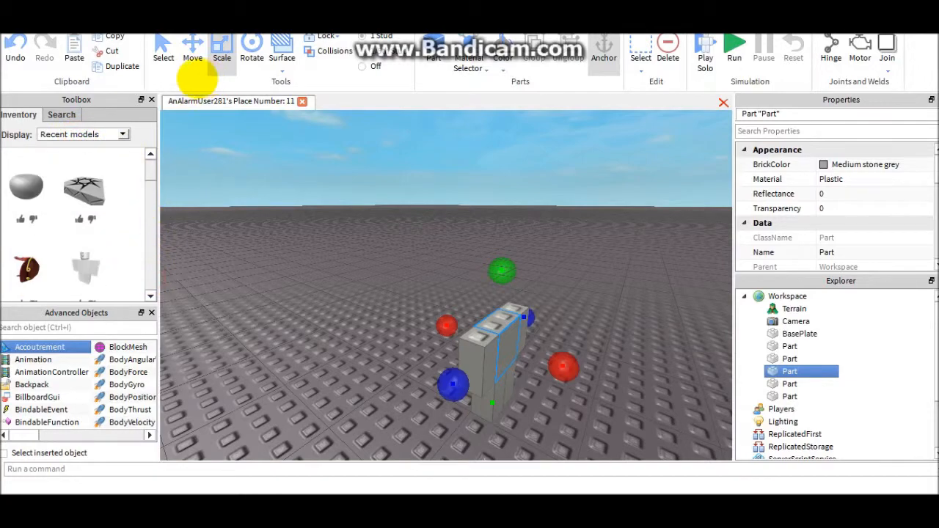
right_drag(365, 298, 364, 298)
click(26, 187)
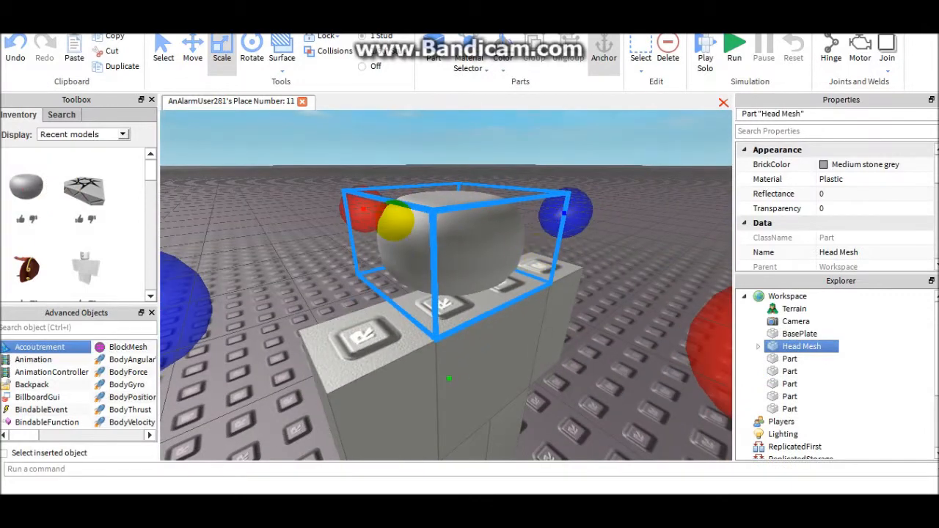
- Scale the head mesh's depth down so it fits the thickness of the torso
drag(370, 215, 501, 243)
right_drag(606, 271, 606, 275)
scroll(606, 275, down, 4)
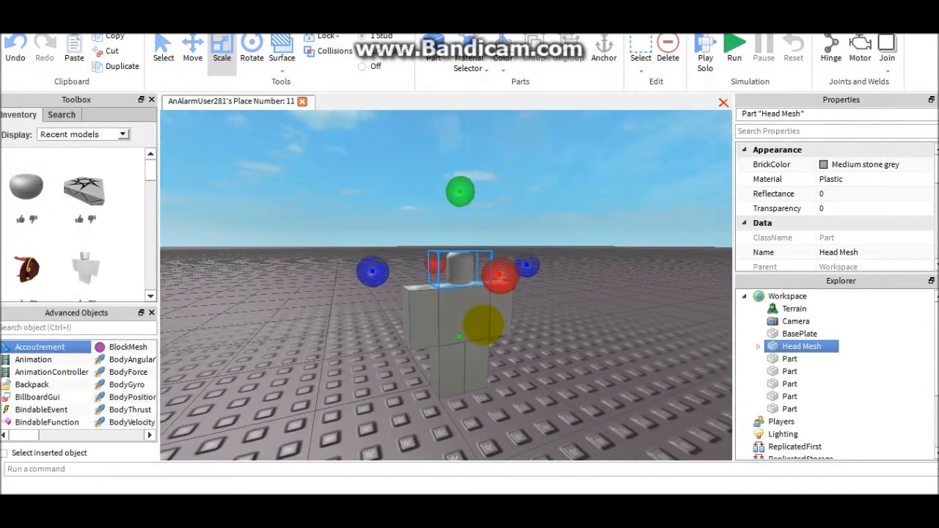
- Examine the assembled block figure from different angles and distances
click(483, 324)
scroll(822, 206, down, 5)
click(640, 150)
drag(640, 150, 397, 433)
click(603, 314)
scroll(593, 315, up, 3)
right_drag(591, 315, 572, 336)
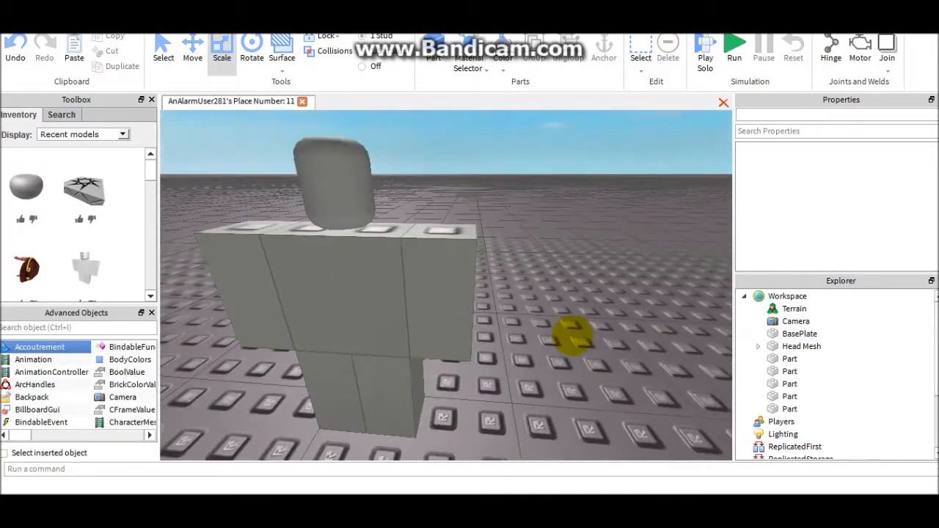
scroll(572, 336, down, 2)
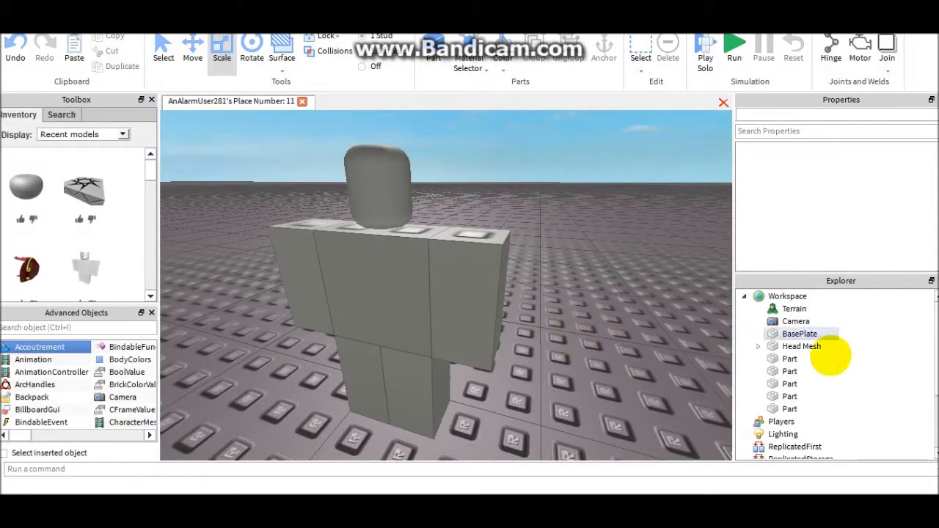
- Select the Head Mesh part and inspect how the head sits on the torso from several sides
click(802, 347)
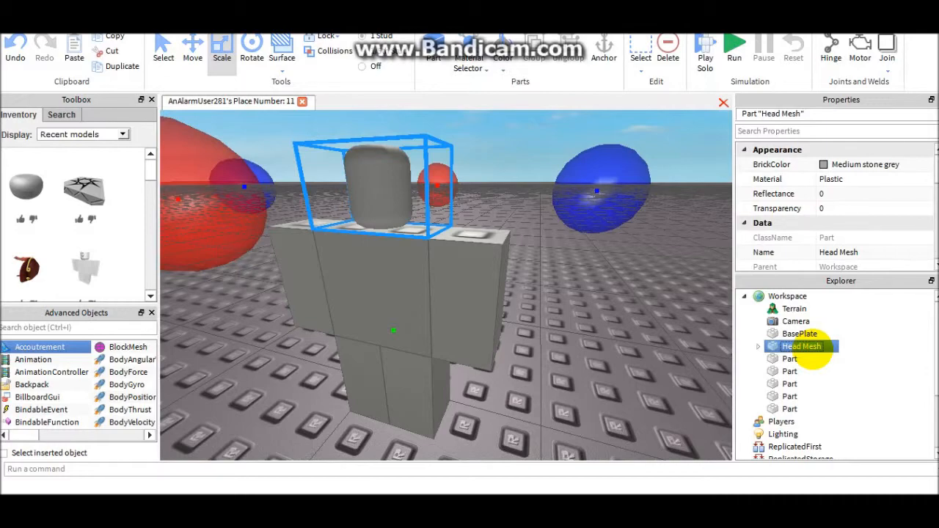
right_drag(540, 270, 551, 266)
scroll(537, 269, up, 3)
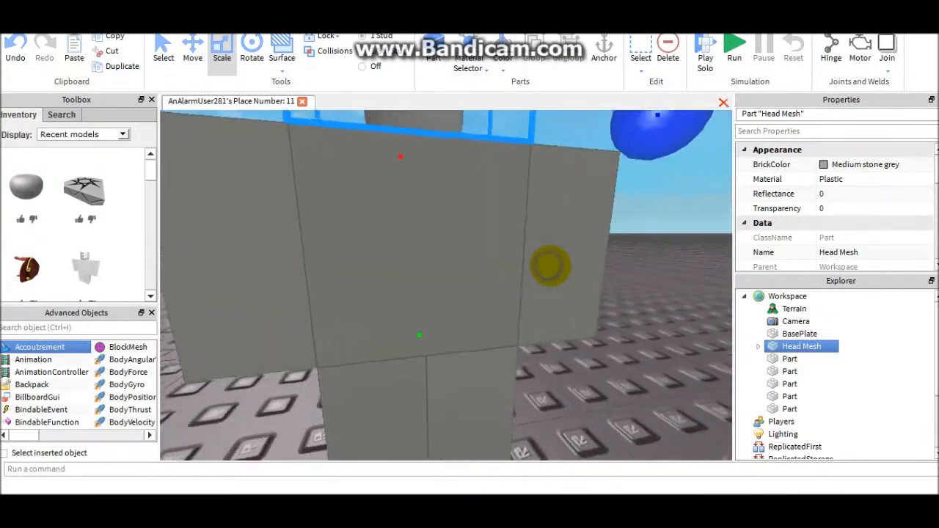
scroll(550, 266, down, 5)
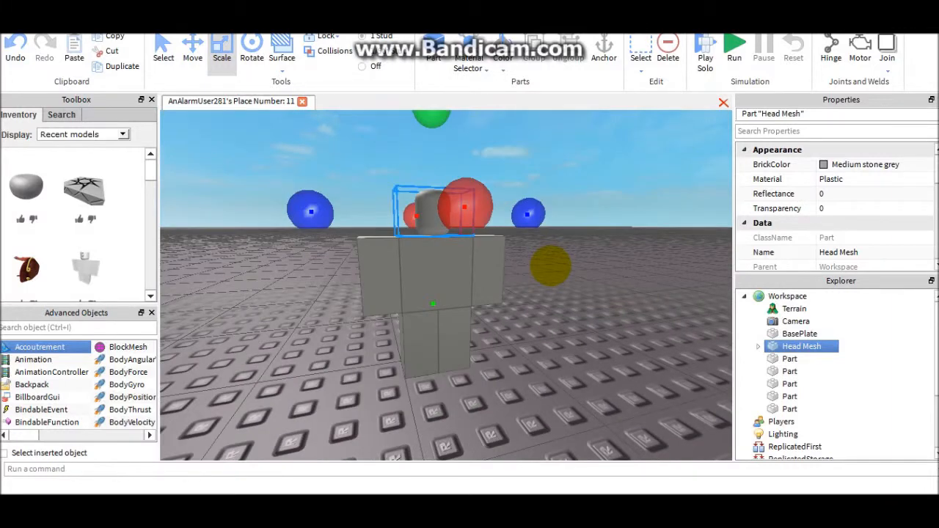
right_drag(401, 221, 403, 220)
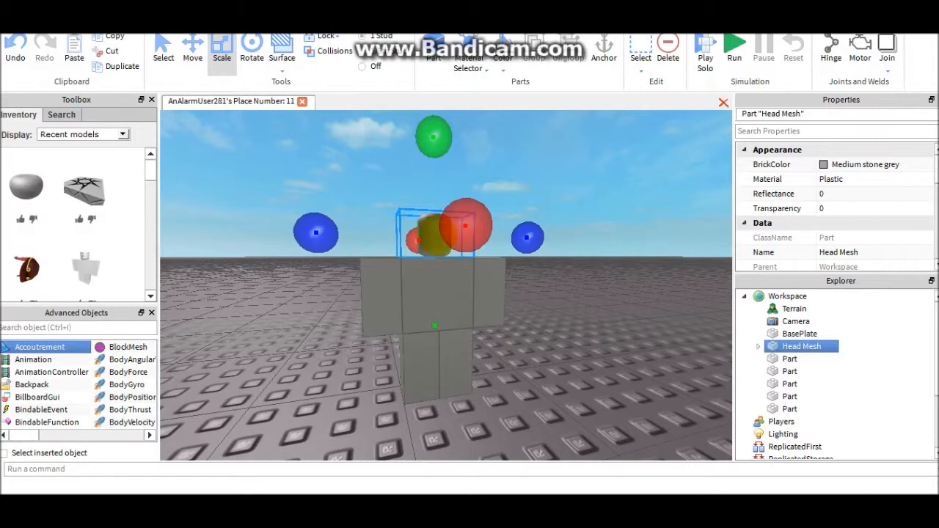
right_drag(541, 273, 541, 273)
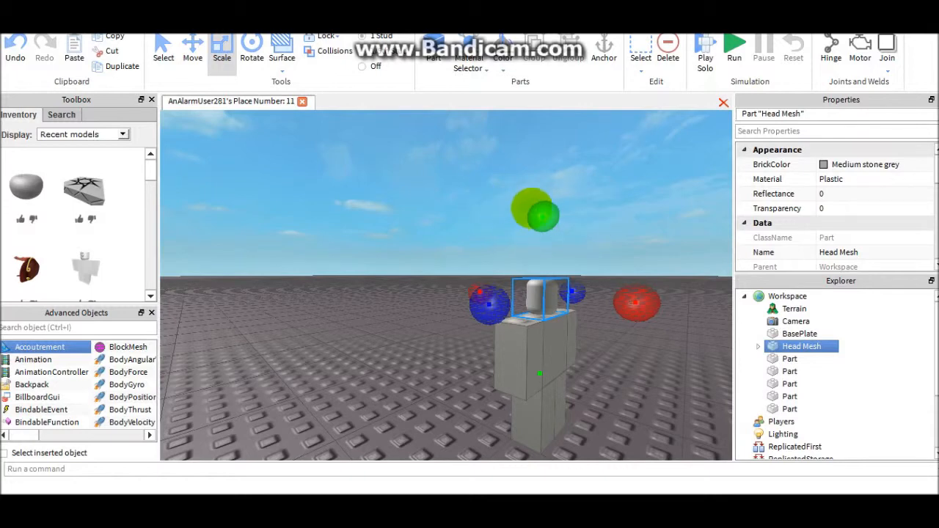
drag(543, 212, 566, 248)
click(568, 254)
right_drag(568, 260, 367, 318)
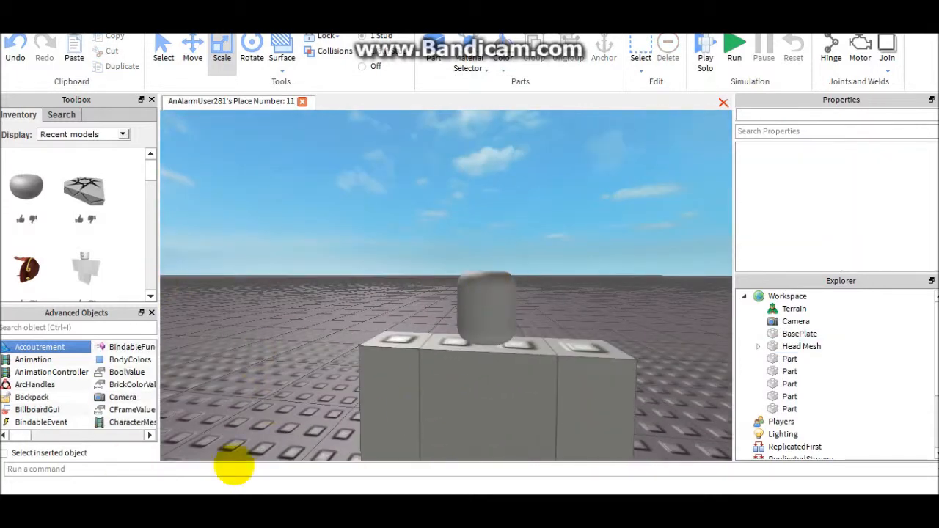
right_drag(440, 357, 455, 361)
key(s)
key(w)
key(w)
key(s)
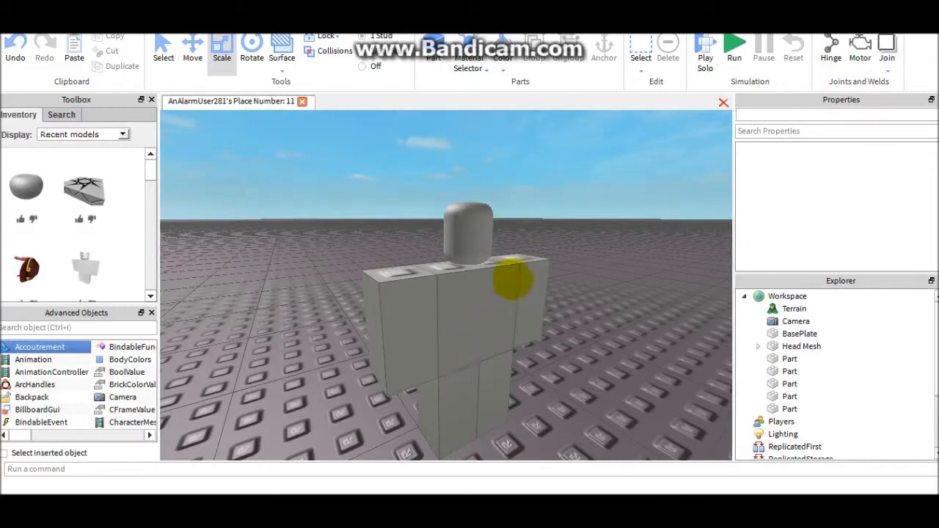
- Insert a Dialog object into the Head Mesh part
click(477, 308)
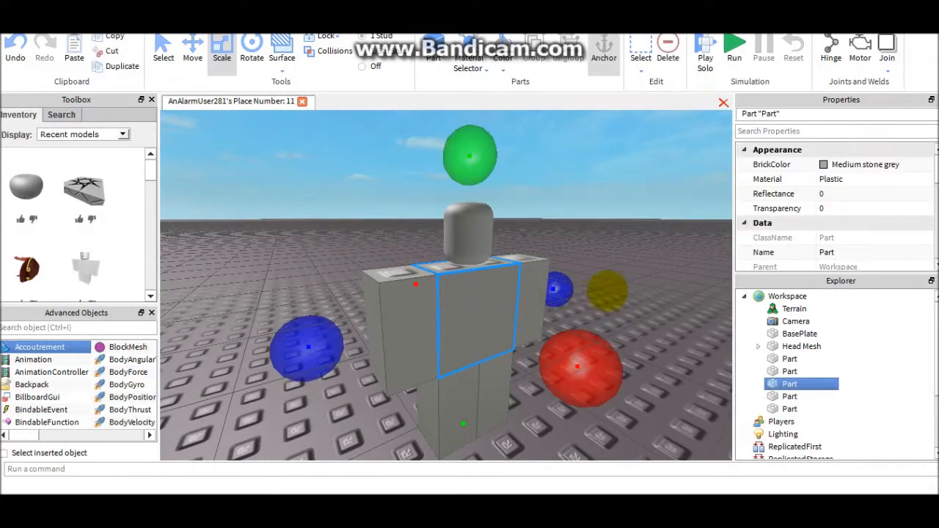
click(629, 190)
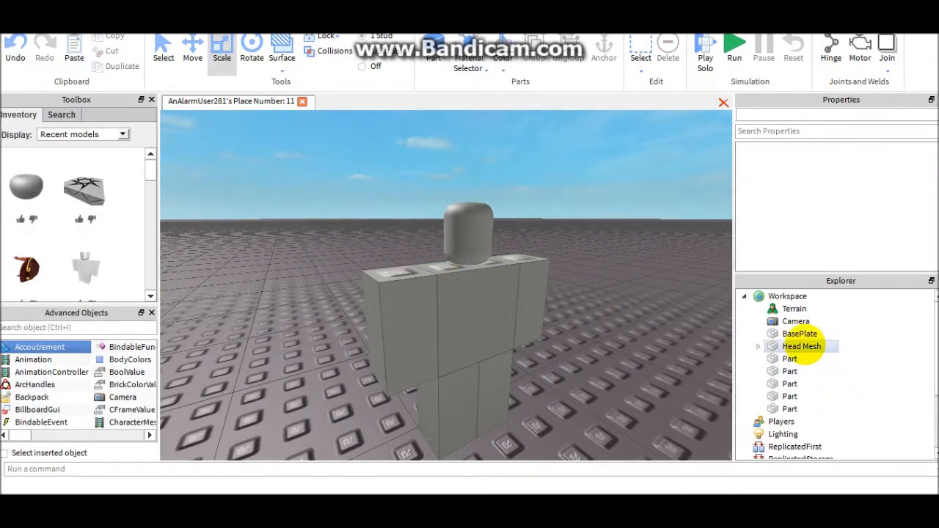
click(801, 346)
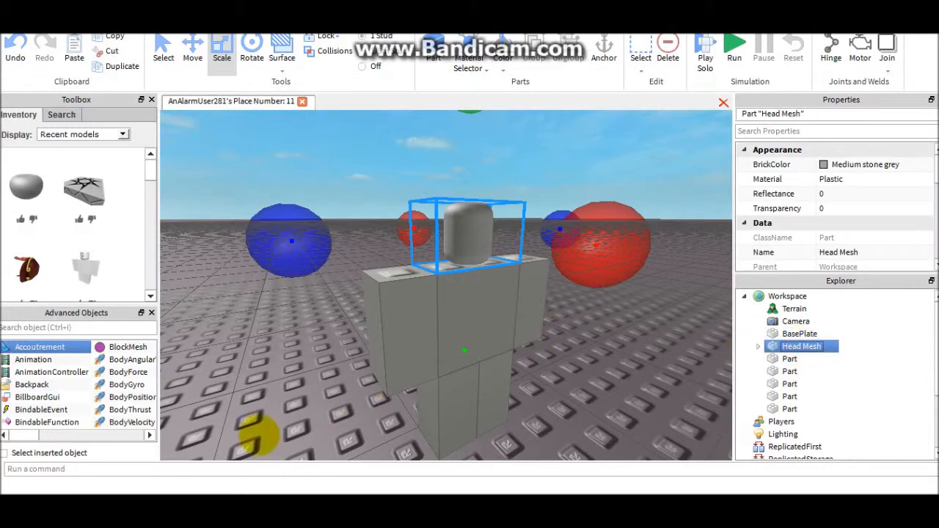
click(149, 435)
click(149, 435)
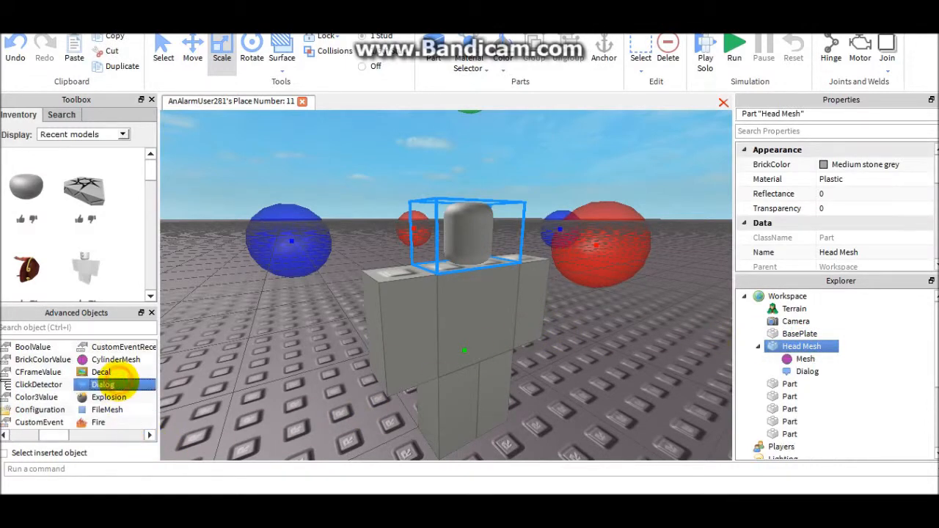
- Set the InitialPrompt of the Dialog inside Head Mesh to "Hello."
click(805, 358)
click(808, 371)
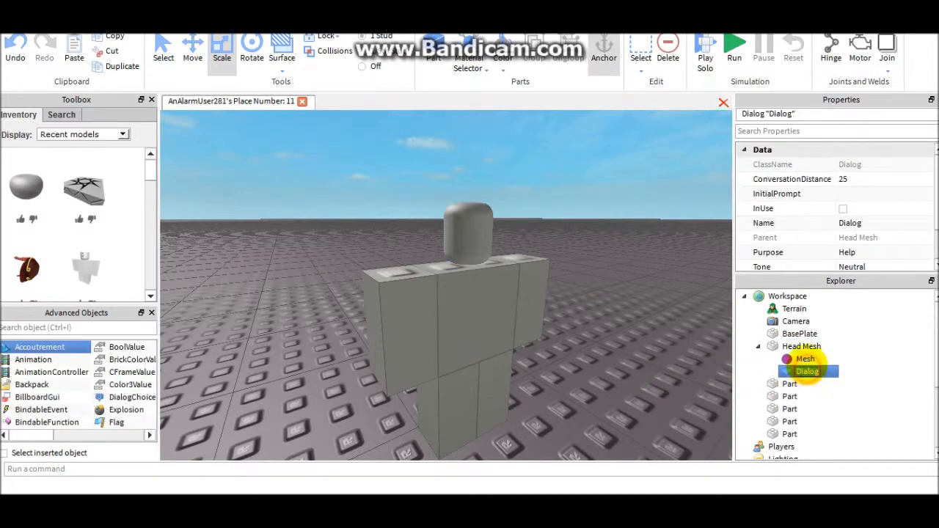
right_drag(635, 391, 469, 337)
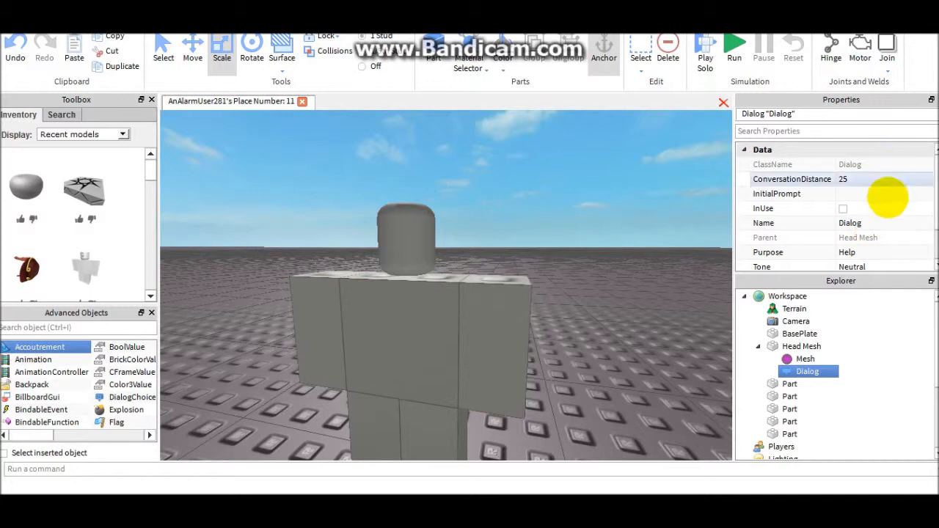
click(890, 196)
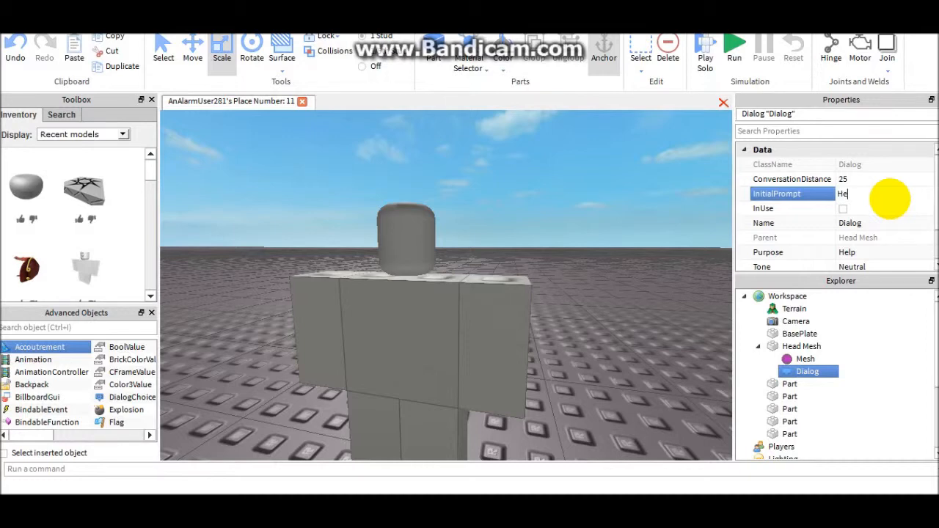
scroll(890, 198, down, 1)
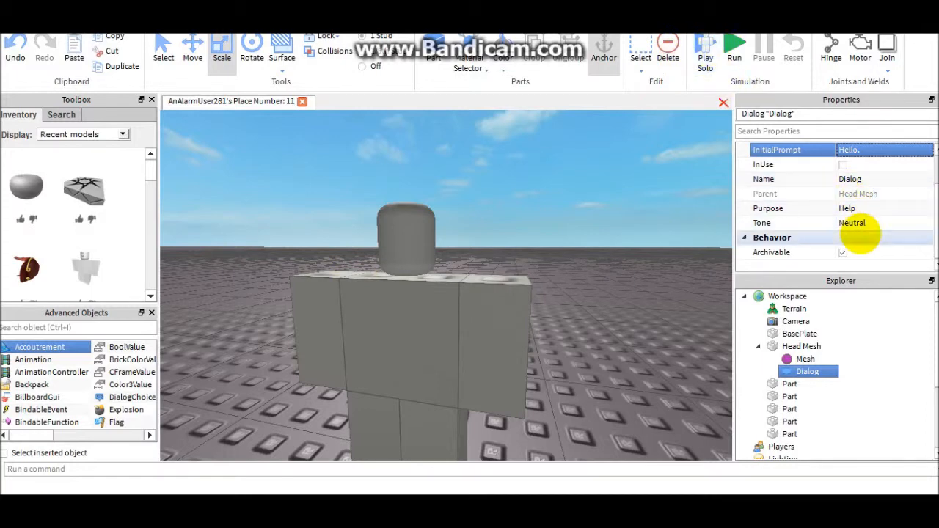
- Review the Purpose options of the Dialog and choose Help
right_drag(552, 292, 554, 301)
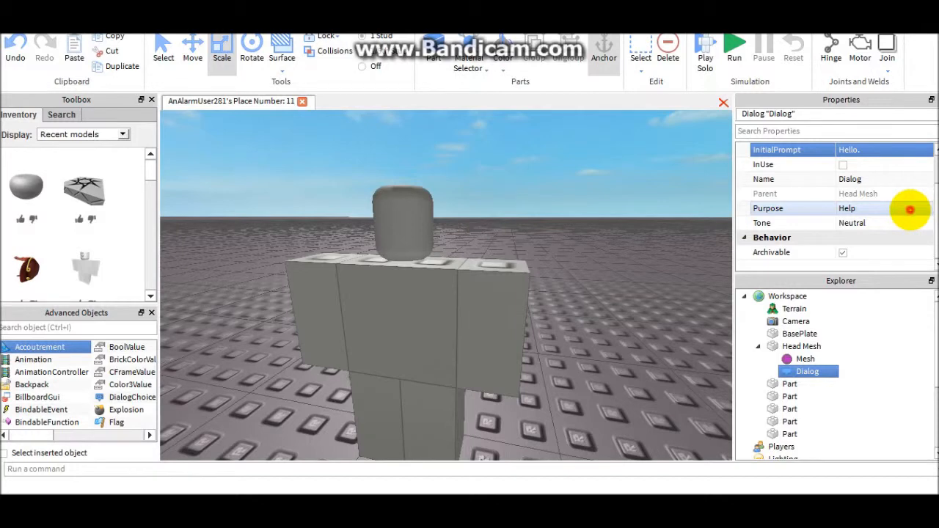
click(910, 210)
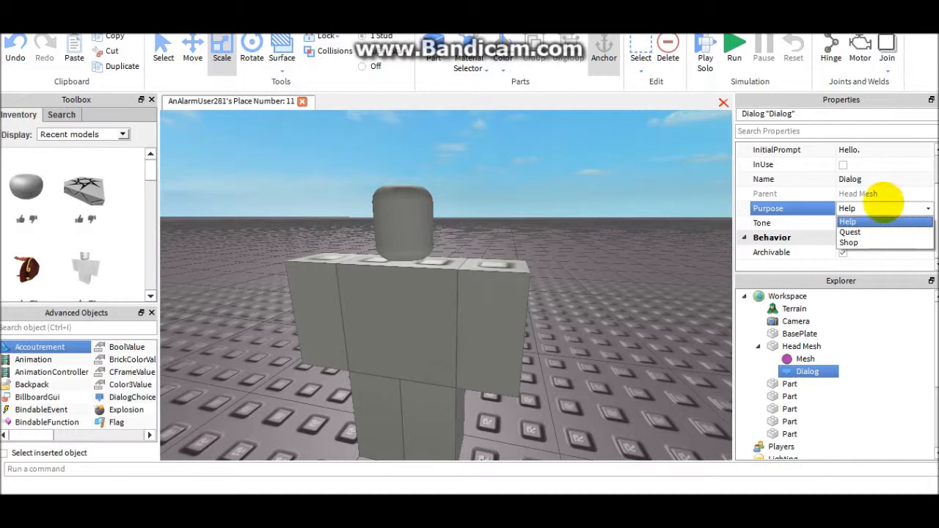
right_drag(612, 232, 615, 233)
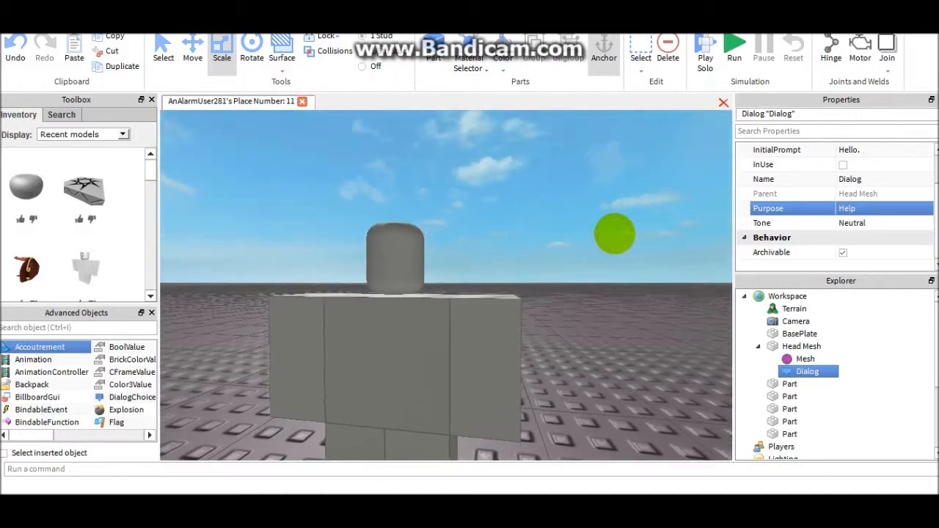
click(896, 205)
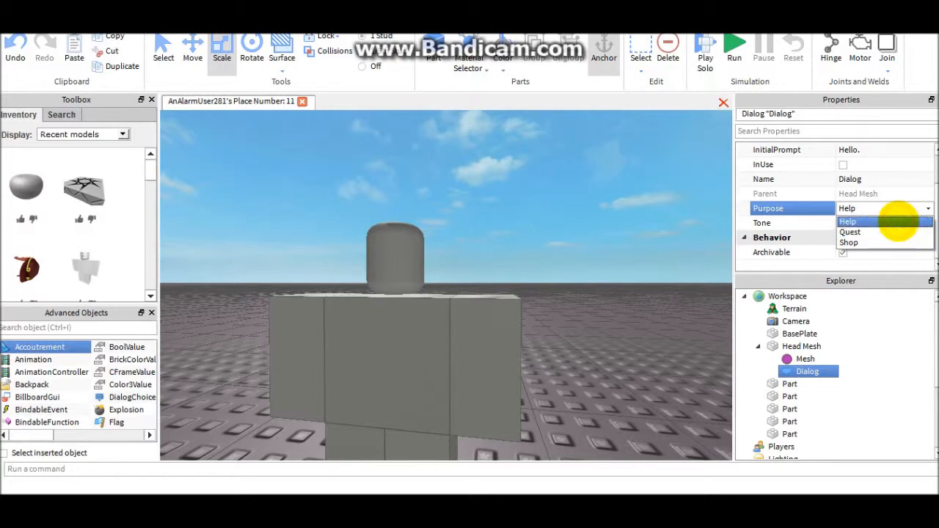
click(899, 222)
- Try the Enemy tone for the Dialog, then set its Tone to Friendly
click(867, 220)
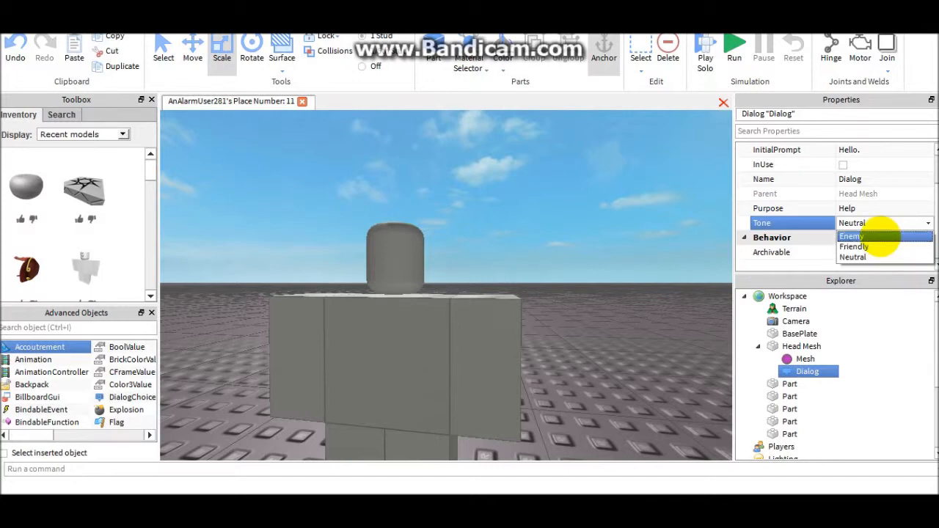
click(884, 236)
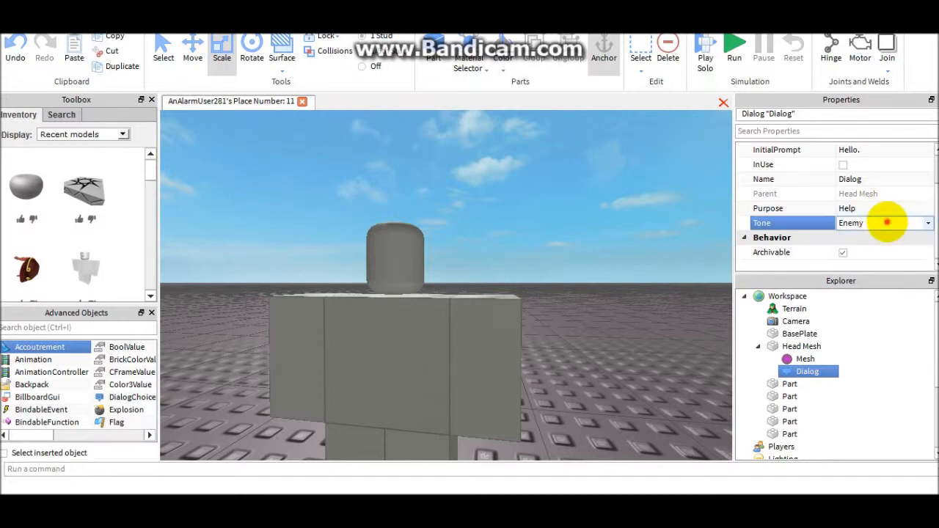
click(888, 224)
click(884, 247)
click(881, 224)
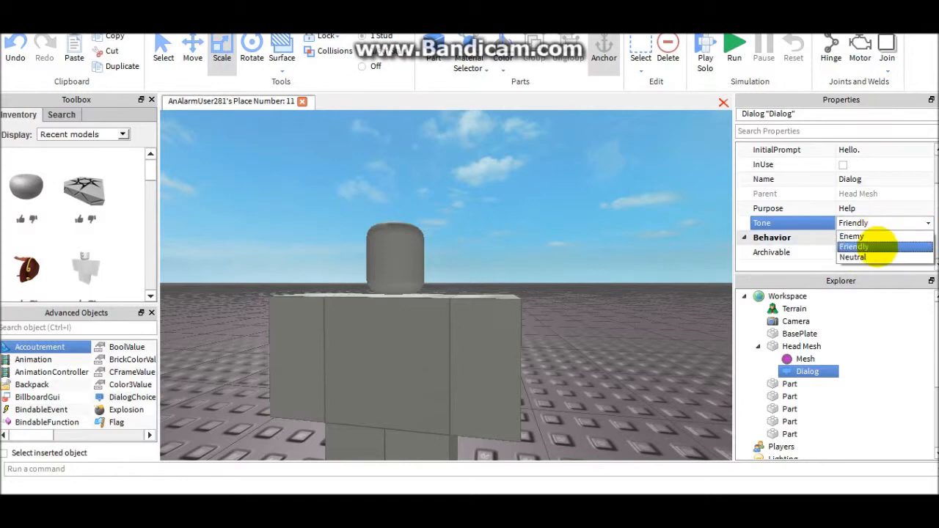
click(879, 247)
click(603, 256)
right_drag(595, 254, 586, 280)
click(391, 292)
click(585, 258)
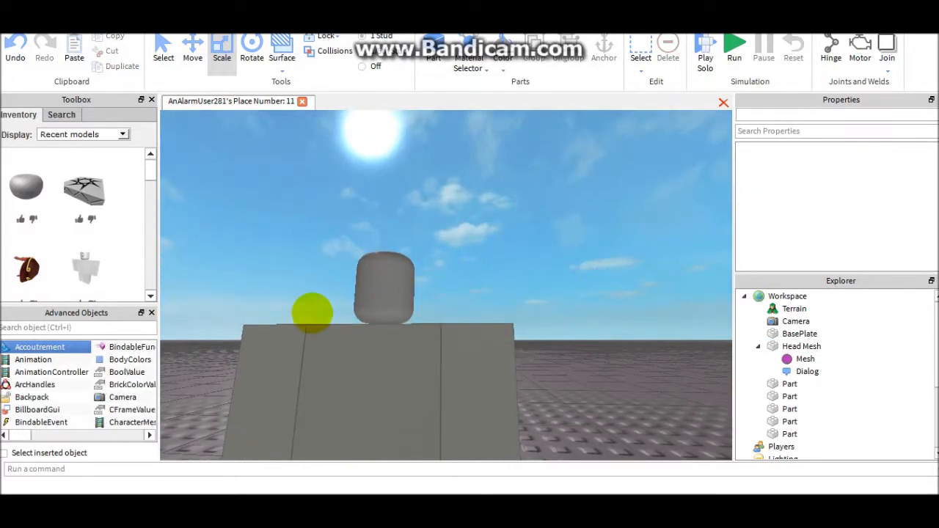
click(403, 281)
right_drag(513, 234, 521, 237)
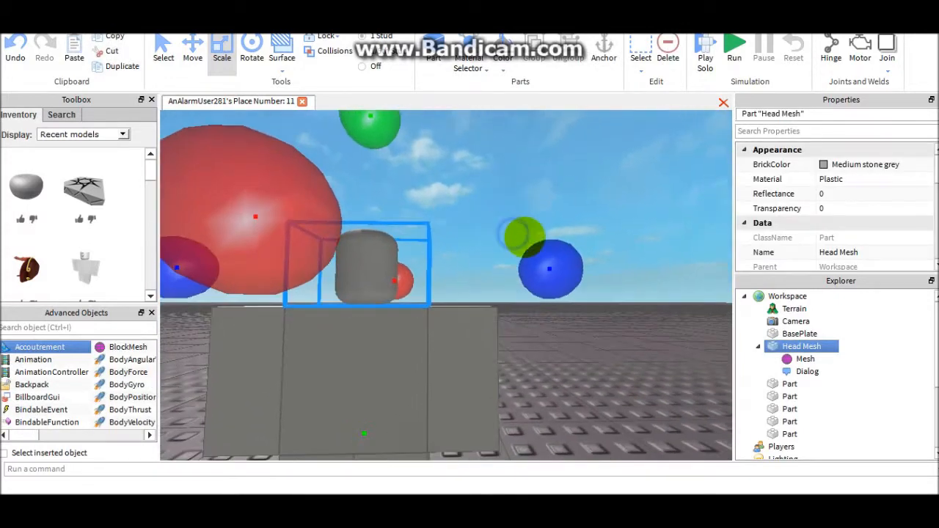
- Insert a DialogChoice object into the Dialog under Head Mesh
click(807, 371)
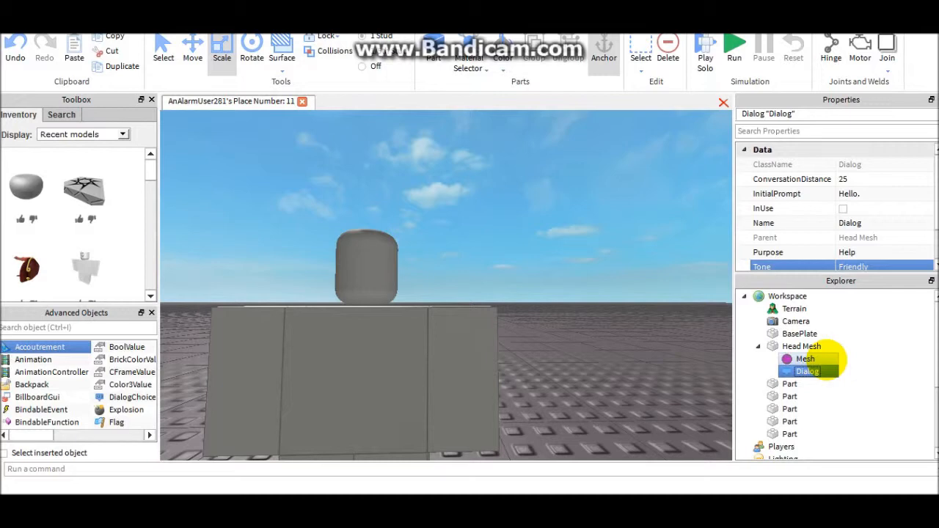
right_drag(541, 360, 550, 411)
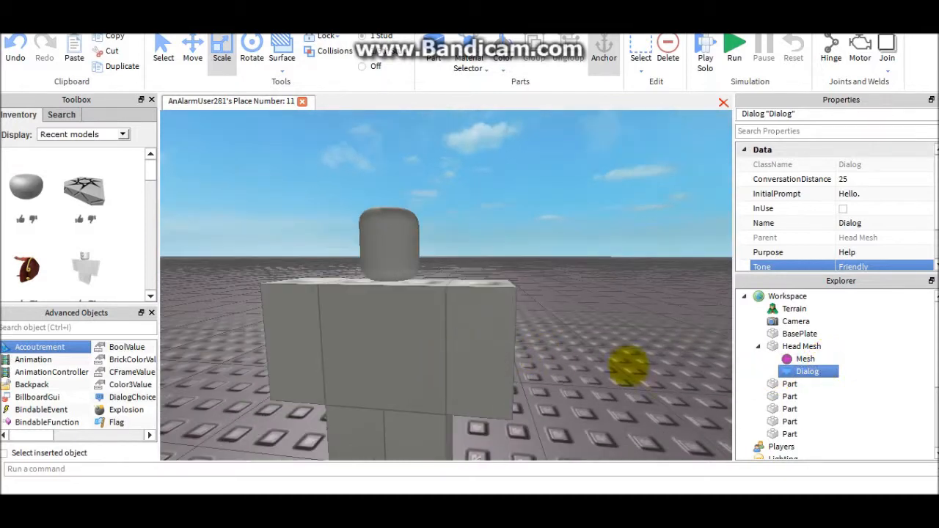
click(125, 397)
- Set the DialogChoice's UserDialog to "How do I become an awesome person?"
click(834, 383)
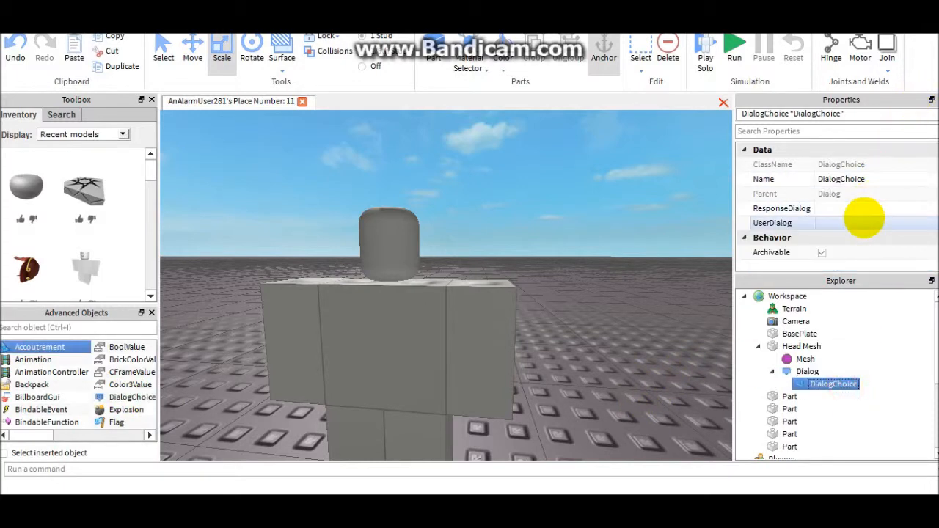
click(865, 218)
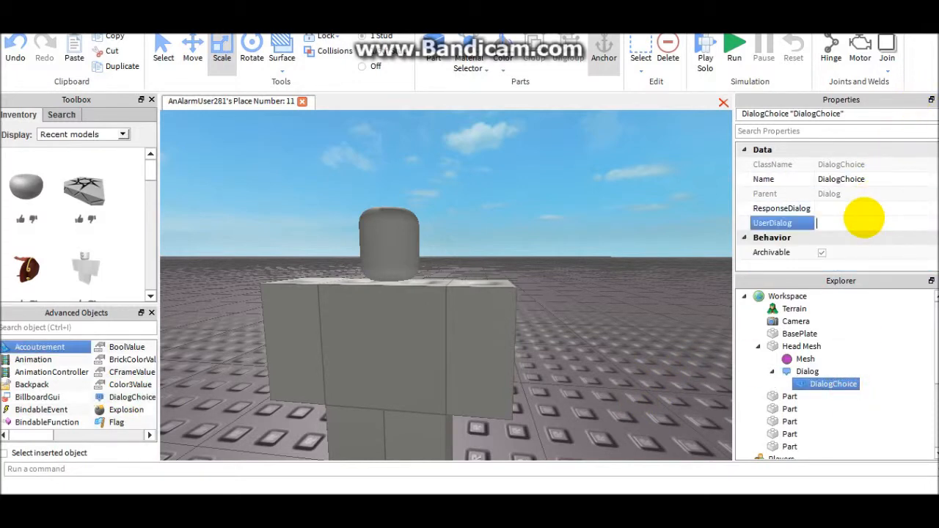
click(835, 223)
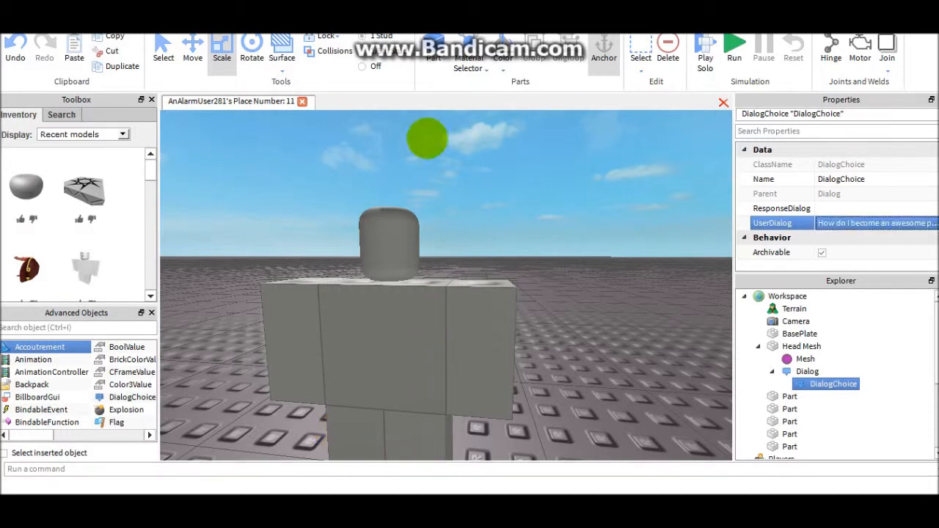
- Set the DialogChoice's ResponseDialog to a message starting with "SUBSCRIBE TO AA281IFSFU9T2RO"
right_click(518, 91)
right_drag(493, 216, 476, 176)
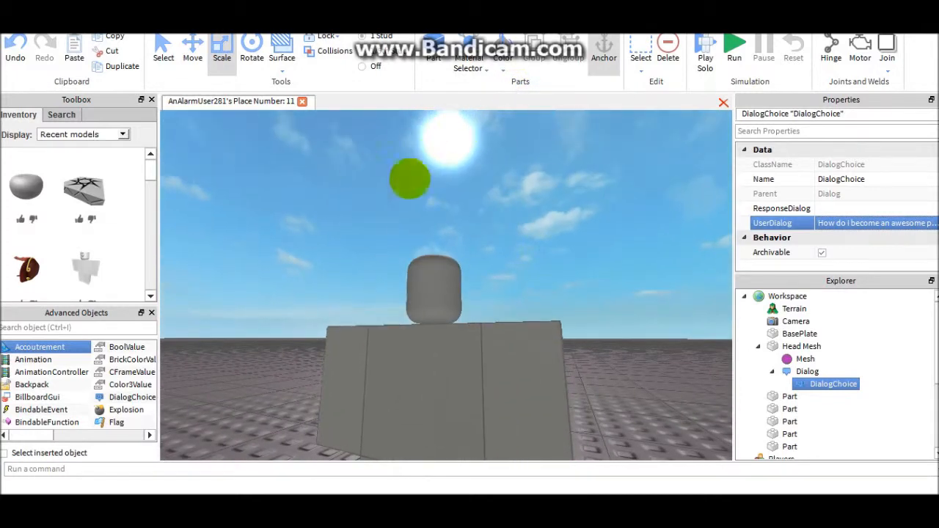
click(883, 208)
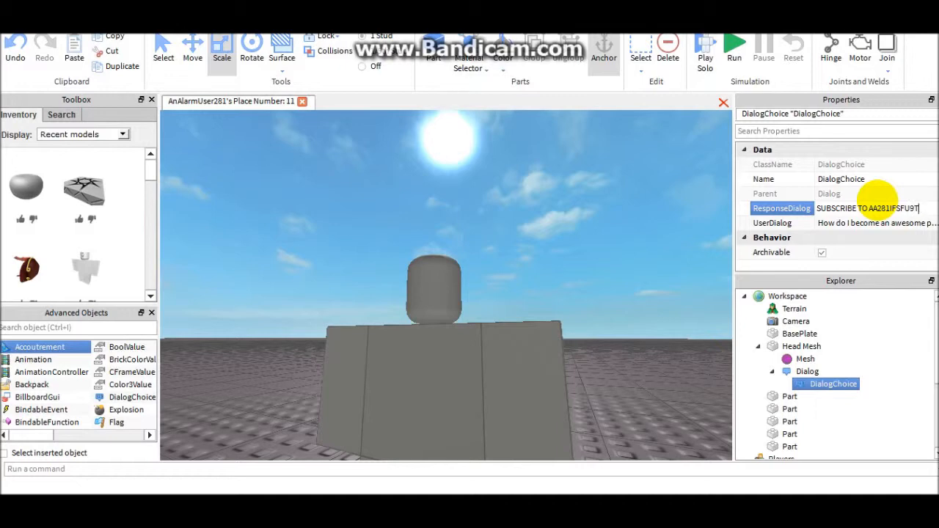
key(Return)
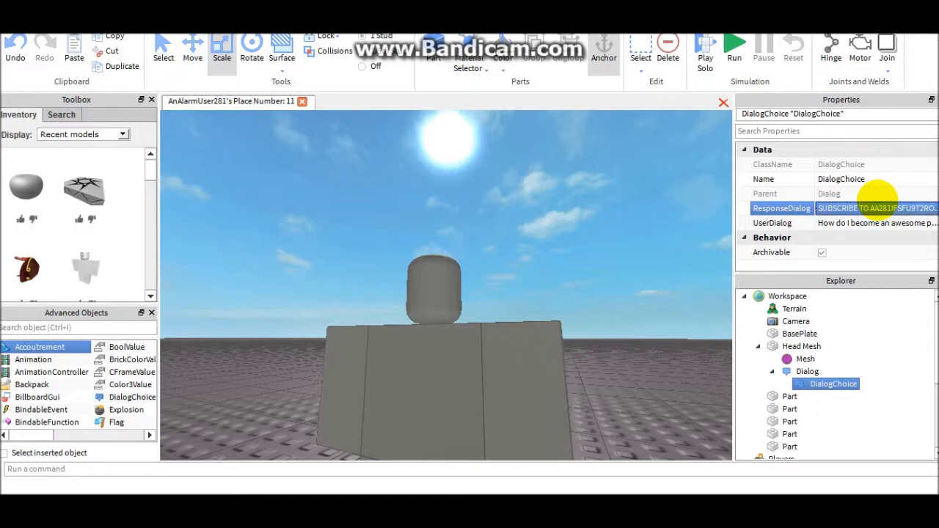
- Start a Play Solo test and begin walking the avatar across the baseplate towards the figure
click(434, 308)
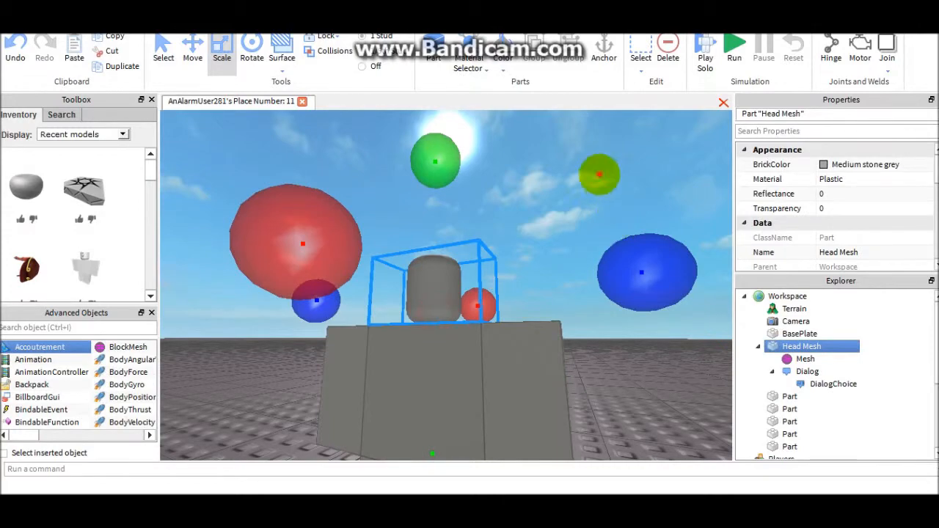
click(598, 177)
click(708, 48)
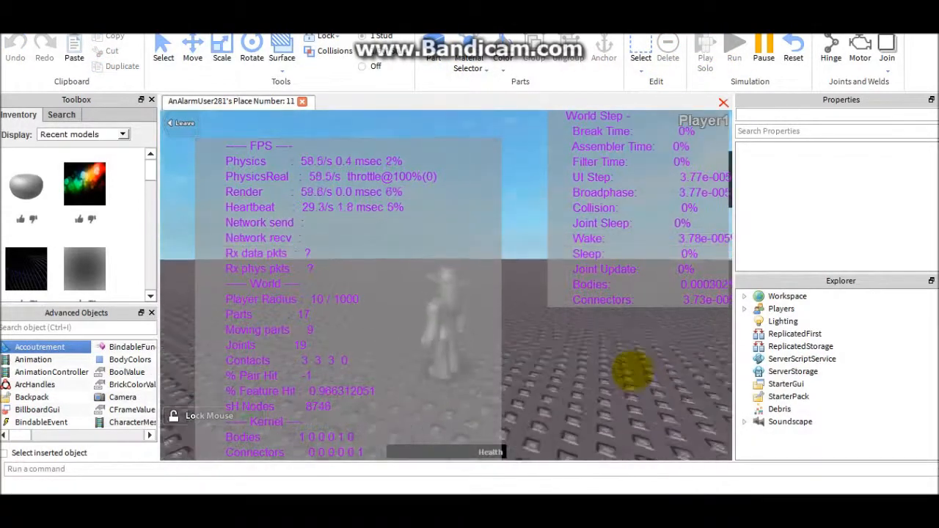
key(w)
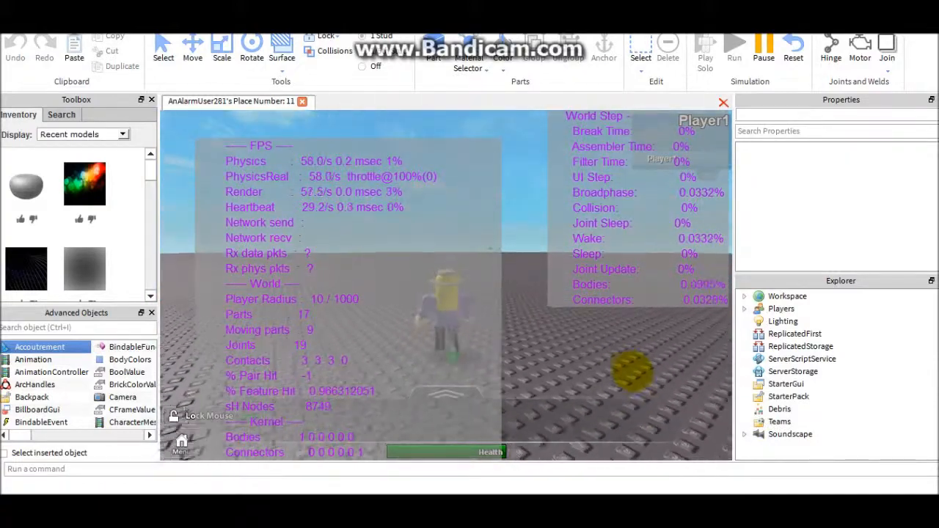
scroll(631, 370, up, 2)
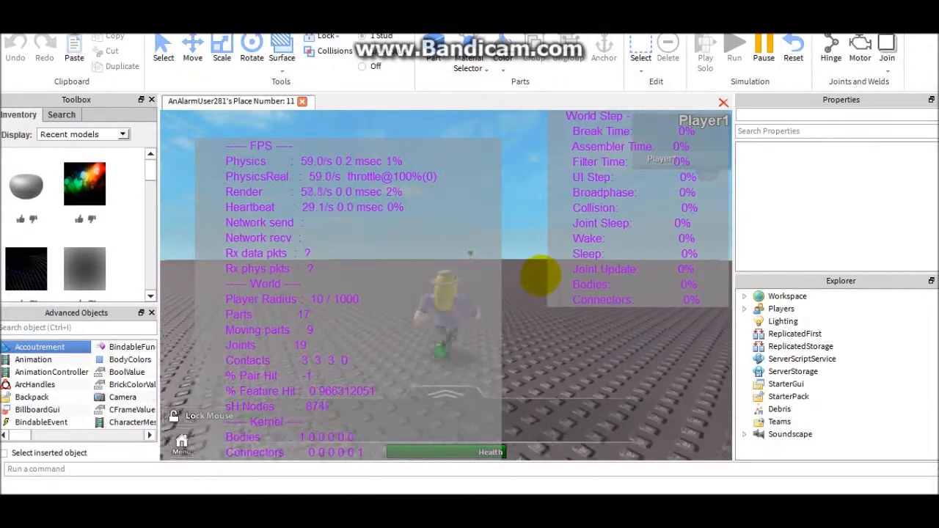
right_drag(529, 286, 519, 252)
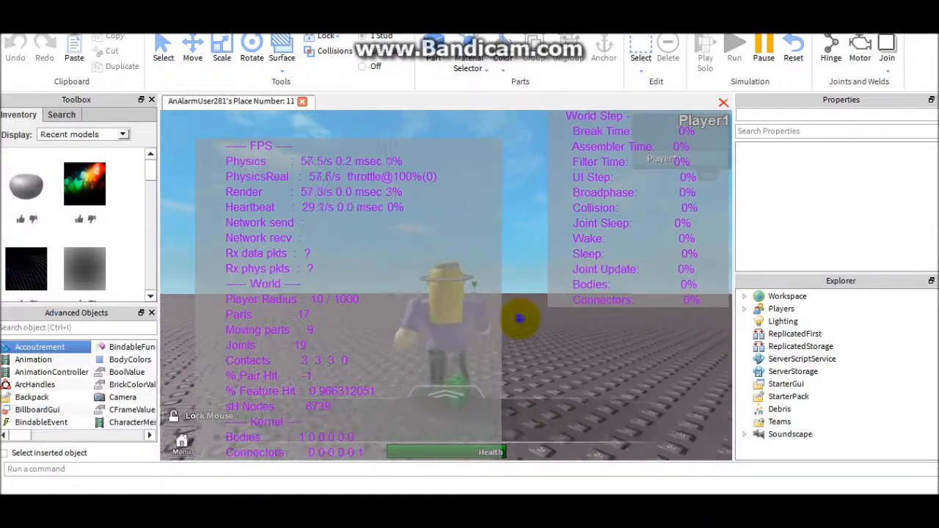
key(d)
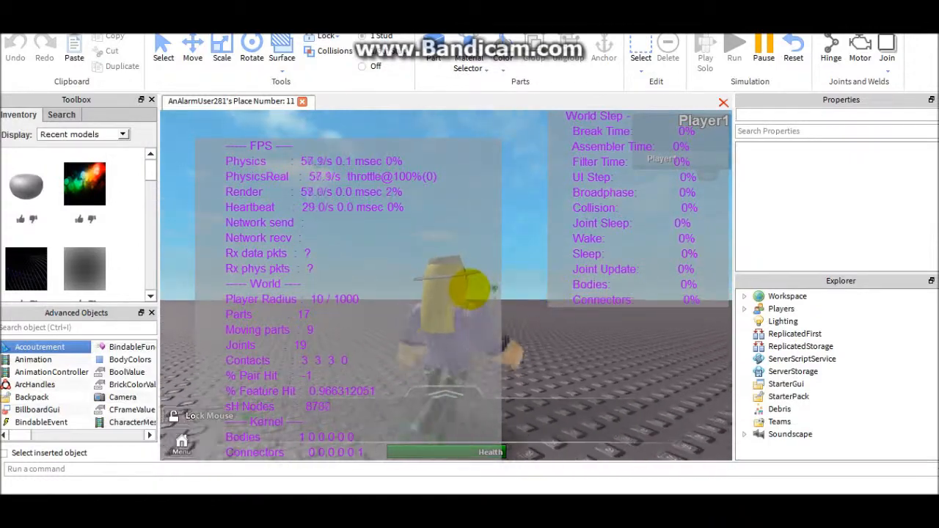
- Walk the avatar up to the block figure and start the conversation from its question-mark bubble
right_drag(584, 353, 583, 351)
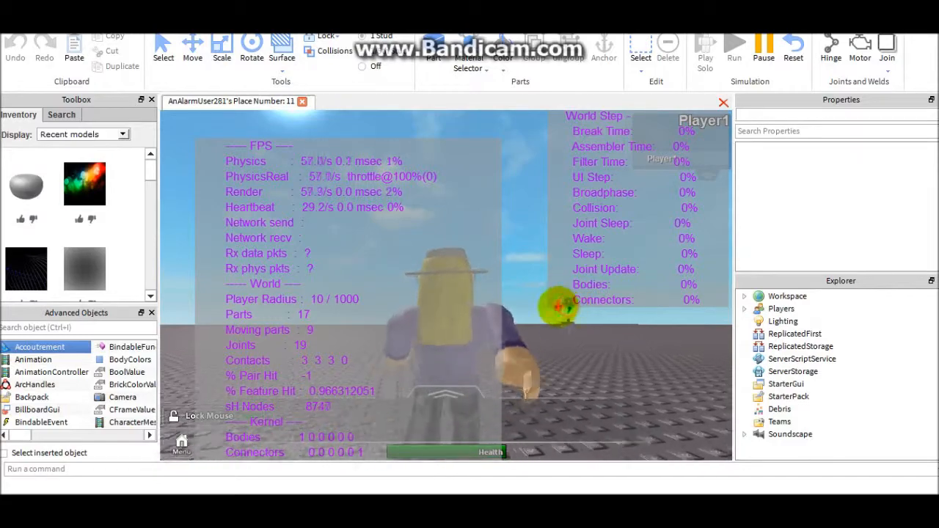
right_drag(511, 333, 504, 338)
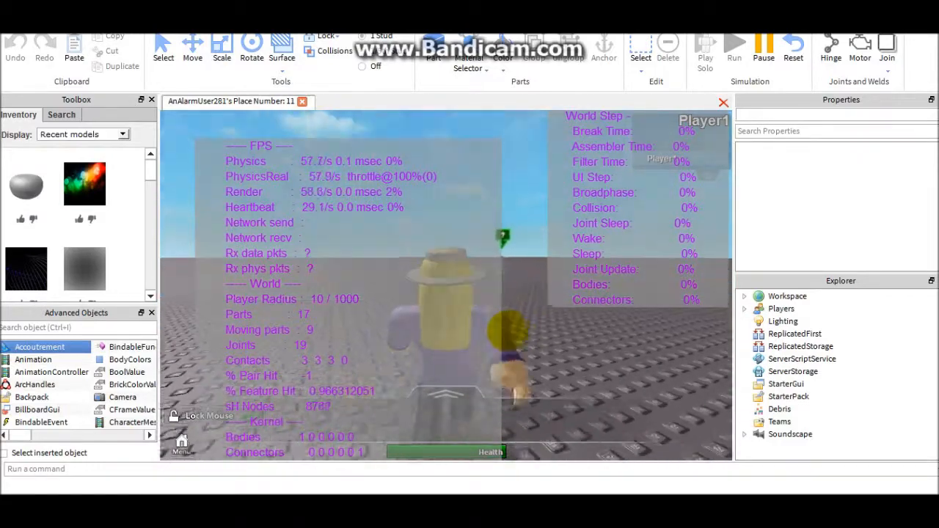
right_drag(508, 234, 519, 205)
scroll(518, 205, down, 6)
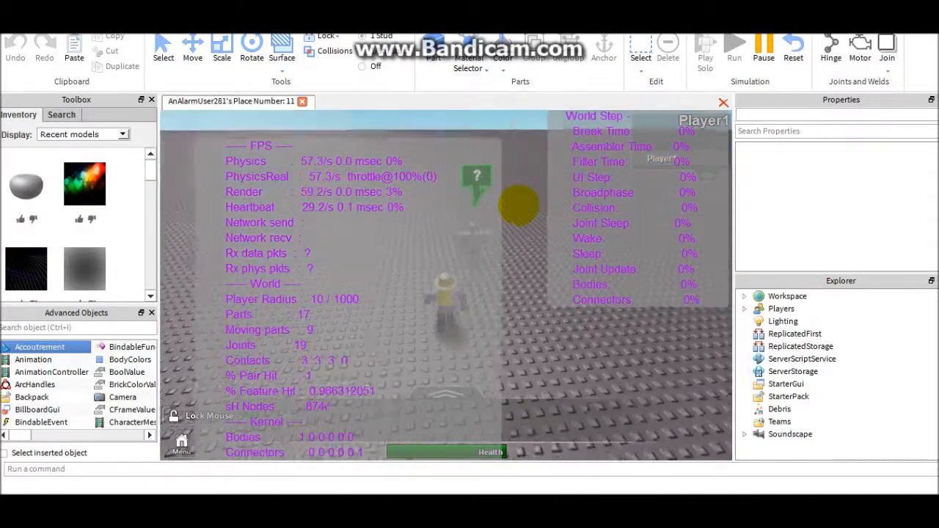
key(w)
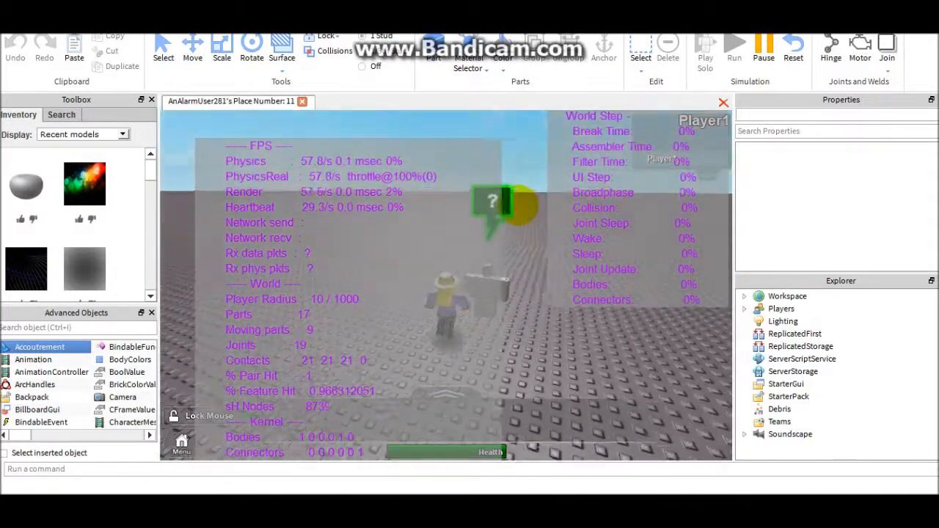
click(502, 202)
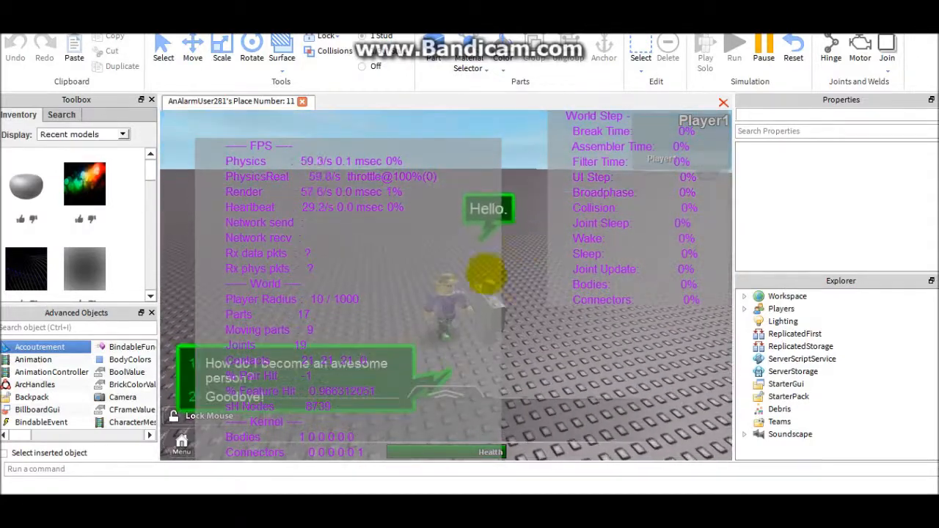
- Ask the block figure "How do I become an awesome person?" and end the play test
click(192, 363)
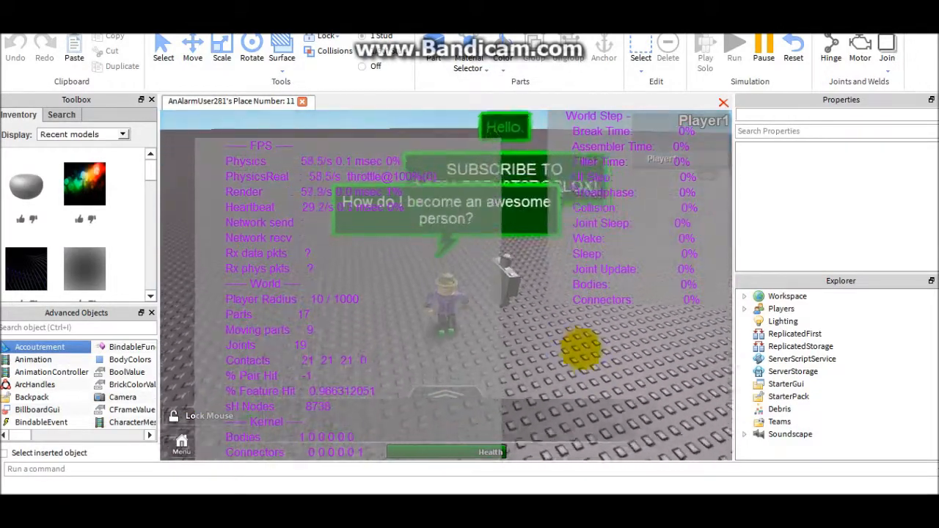
right_drag(583, 350, 583, 294)
click(793, 50)
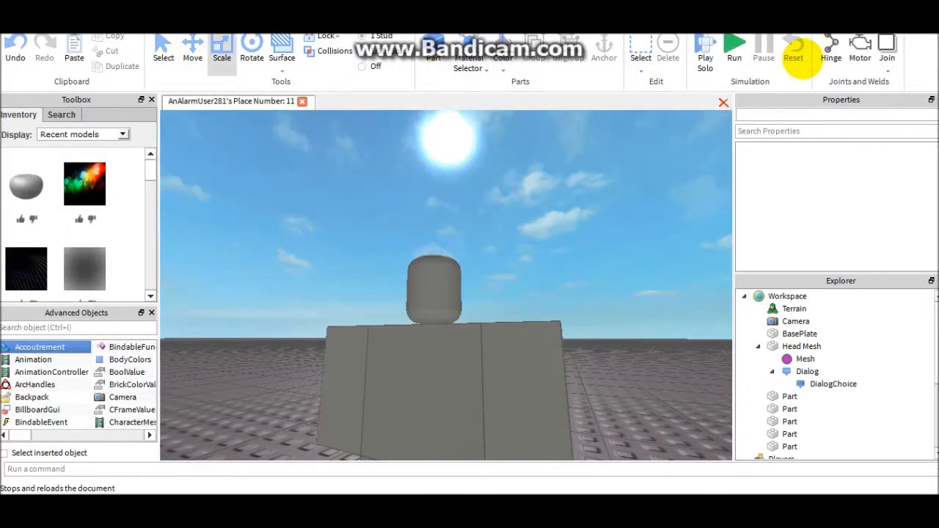
- Insert a second DialogChoice nested inside the existing DialogChoice of the head's Dialog
right_drag(573, 165, 571, 158)
right_drag(611, 218, 626, 218)
key(s)
key(w)
key(s)
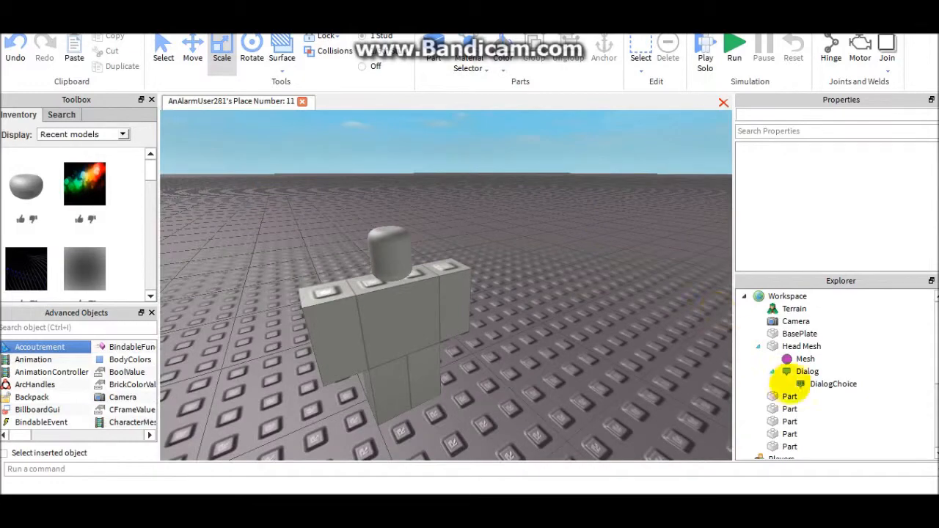
key(w)
key(a)
click(821, 373)
right_drag(490, 242, 504, 238)
key(d)
key(s)
key(a)
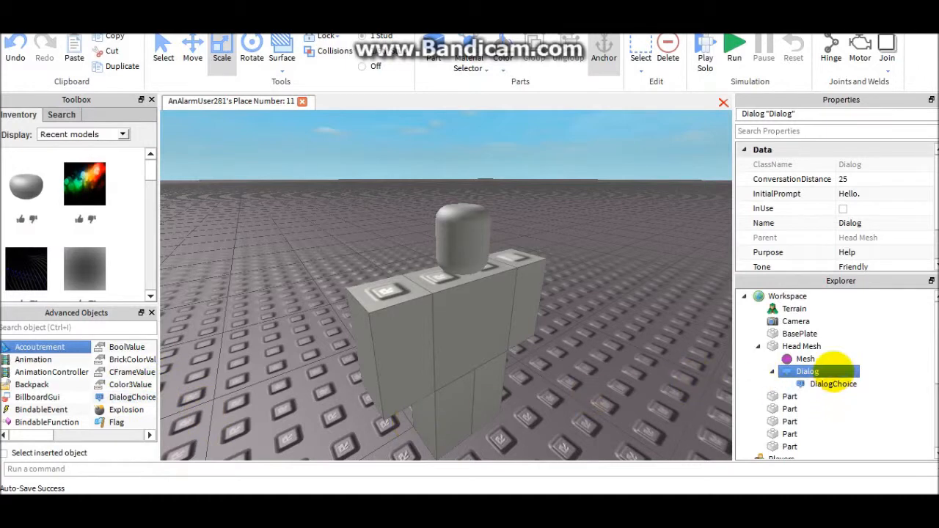
click(818, 384)
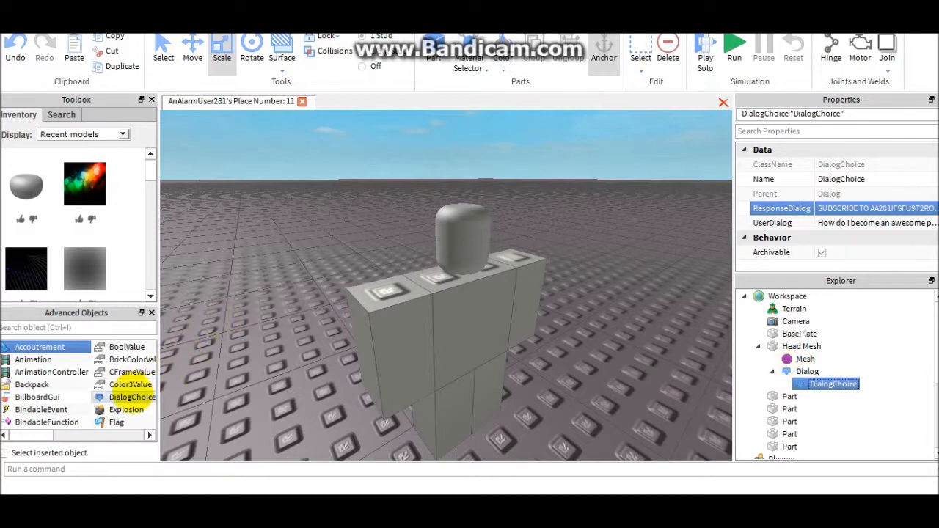
click(132, 397)
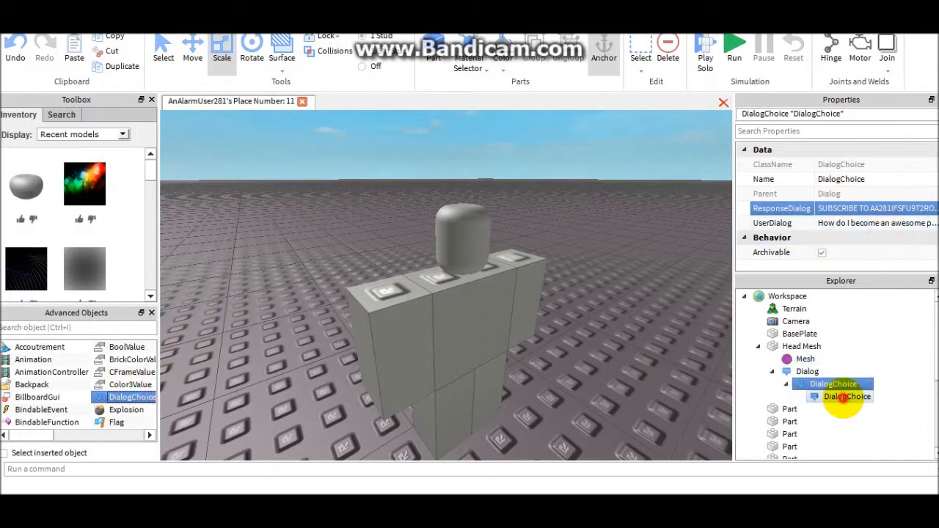
- Set the nested DialogChoice's UserDialog to "Thank you! I will do that now!"
click(845, 396)
click(863, 223)
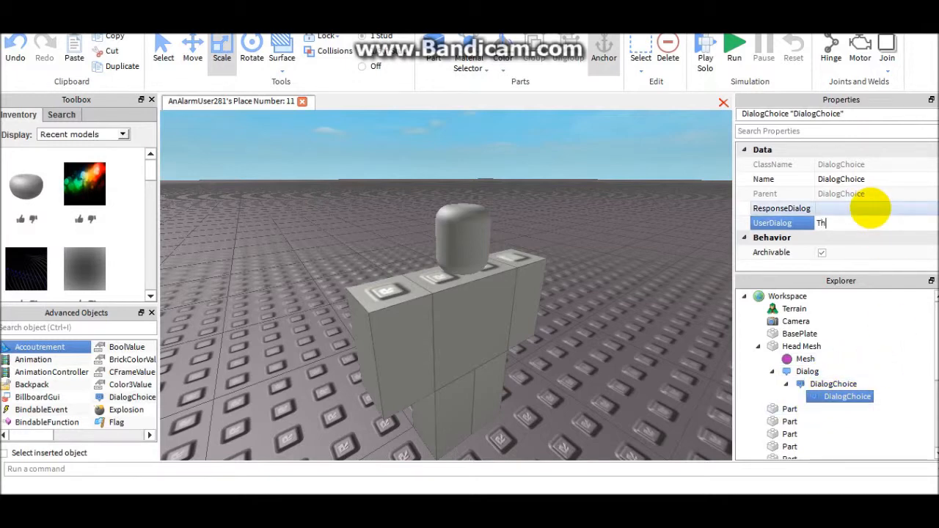
text(Thank you! I will)
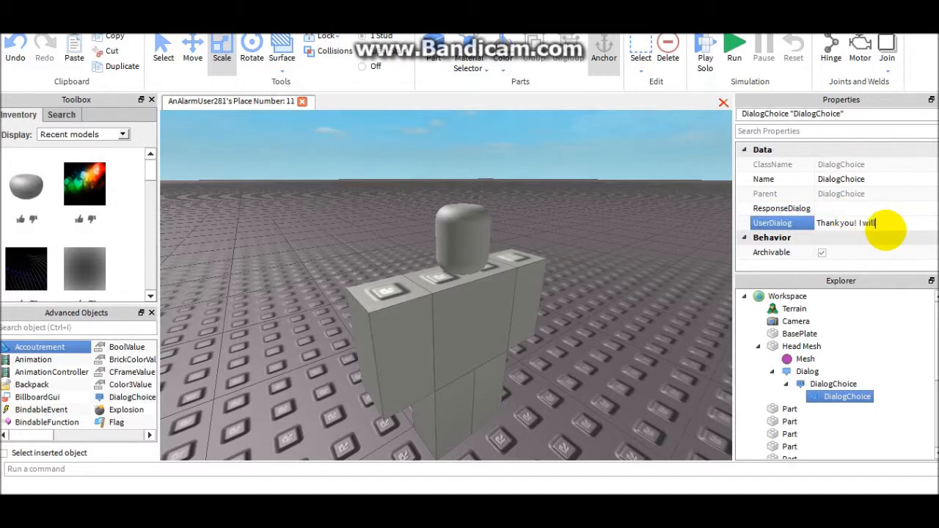
text( do that now!)
key(Return)
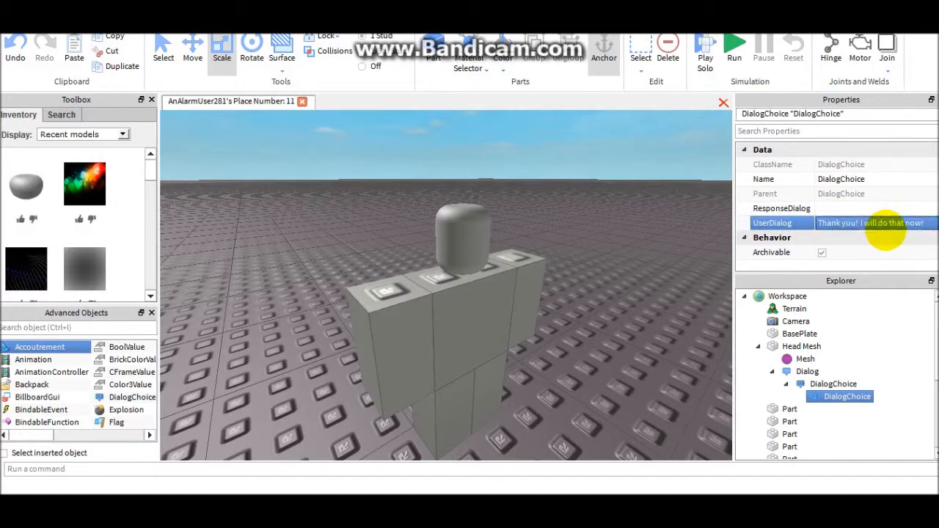
- Set the nested DialogChoice's ResponseDialog to "Any time!" and clear the selection
click(829, 208)
text(Any time!)
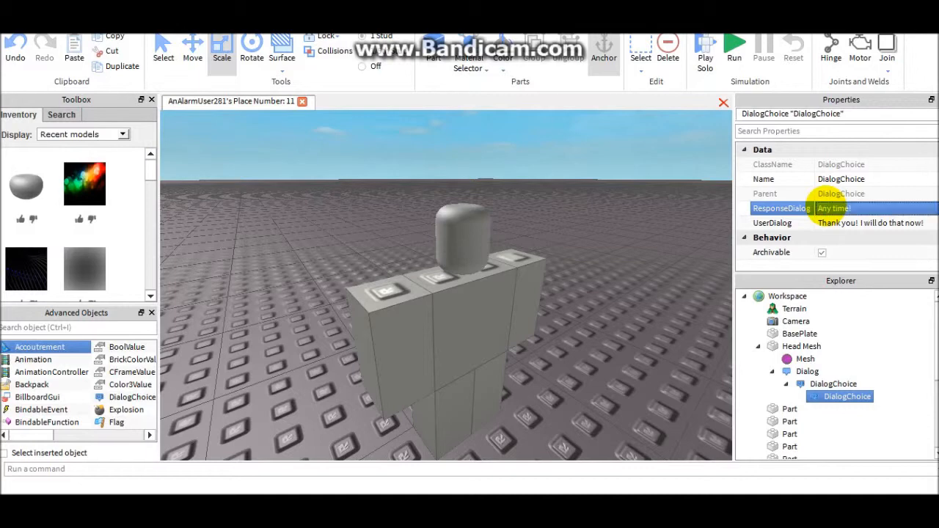
click(620, 335)
click(799, 384)
click(712, 269)
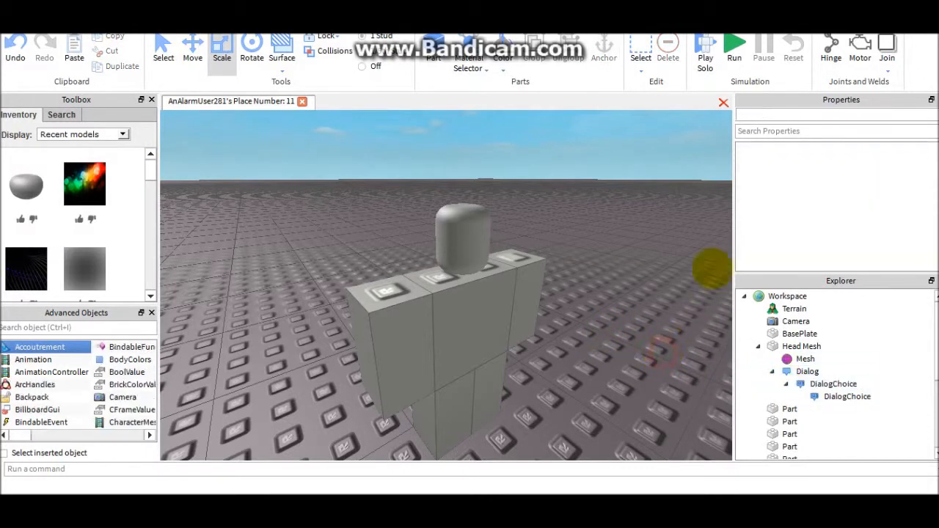
- Insert a SpawnLocation from the Game Stuff set and place it on the baseplate beside the block figure
click(705, 59)
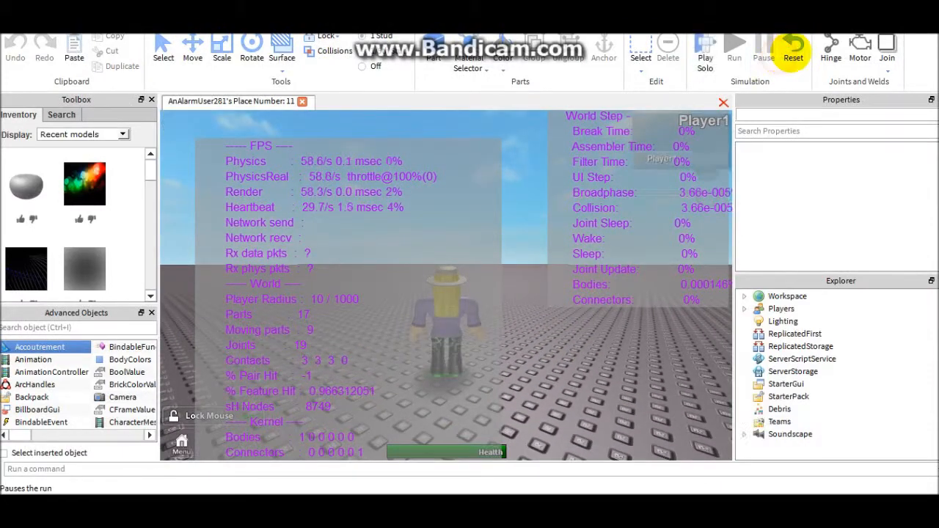
click(793, 53)
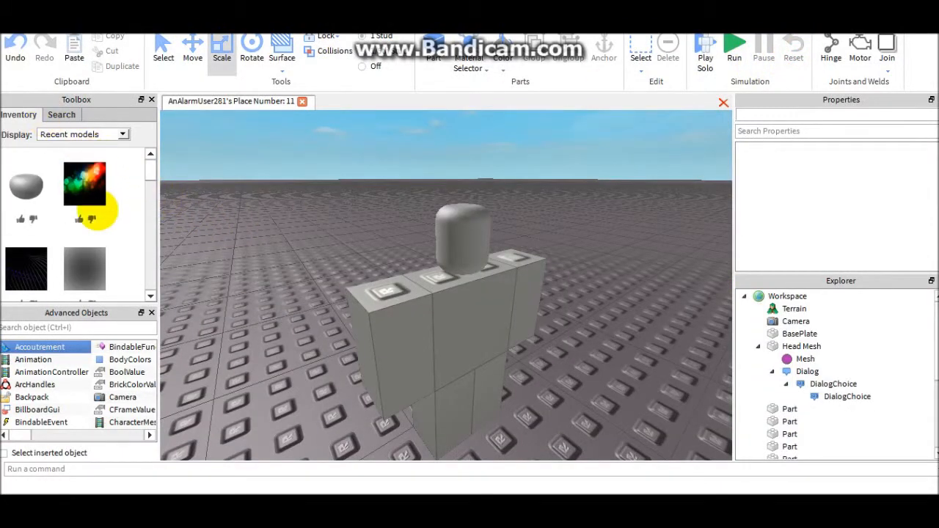
click(81, 134)
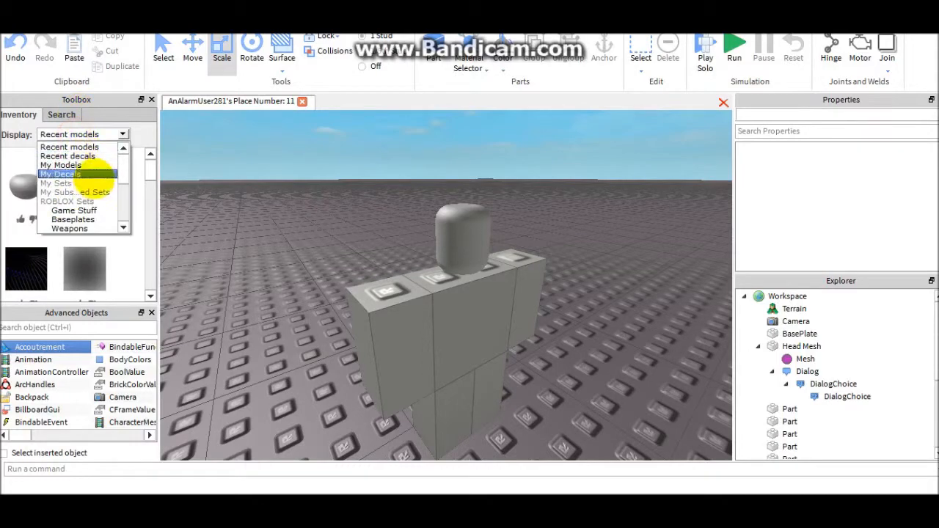
click(81, 209)
click(85, 292)
right_drag(342, 300, 384, 300)
drag(389, 302, 569, 344)
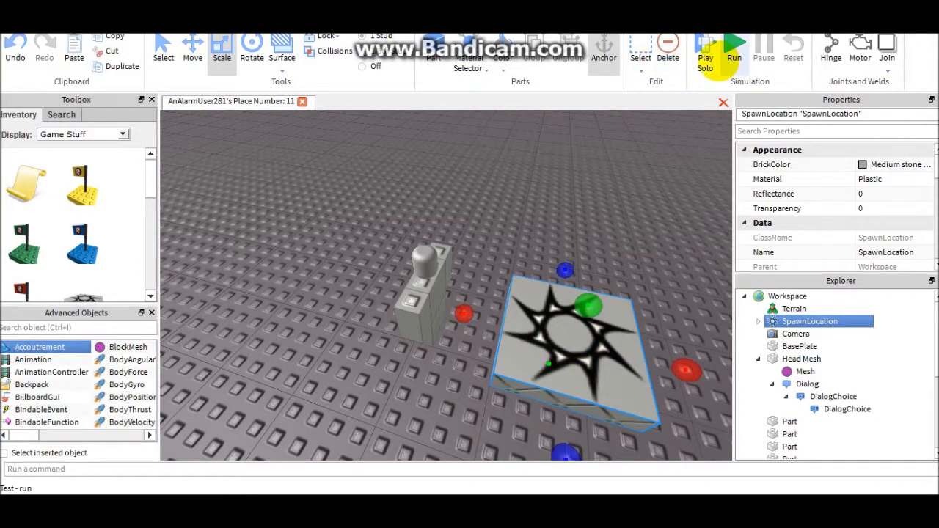
- Run a Play Solo test and talk to the figure, choosing the awesome-person question and the reply "Thank you! I will do that now!"
click(706, 63)
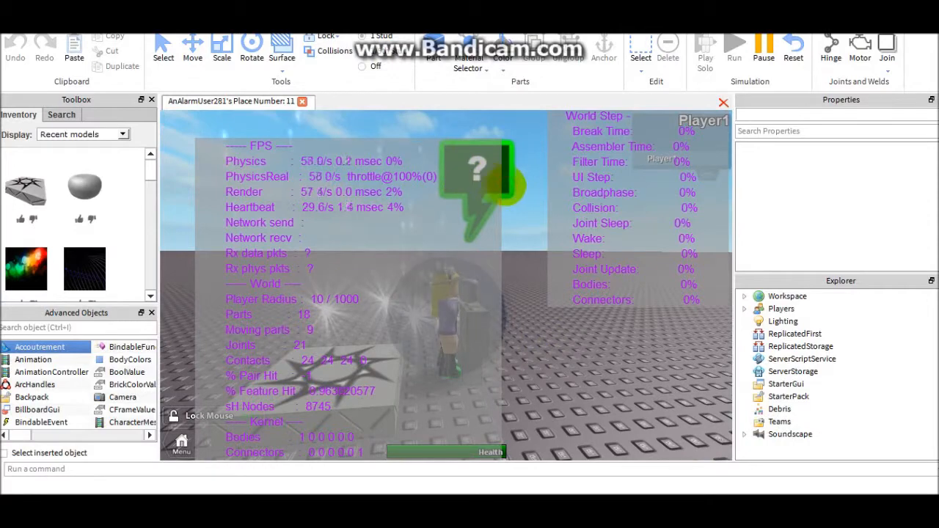
click(511, 200)
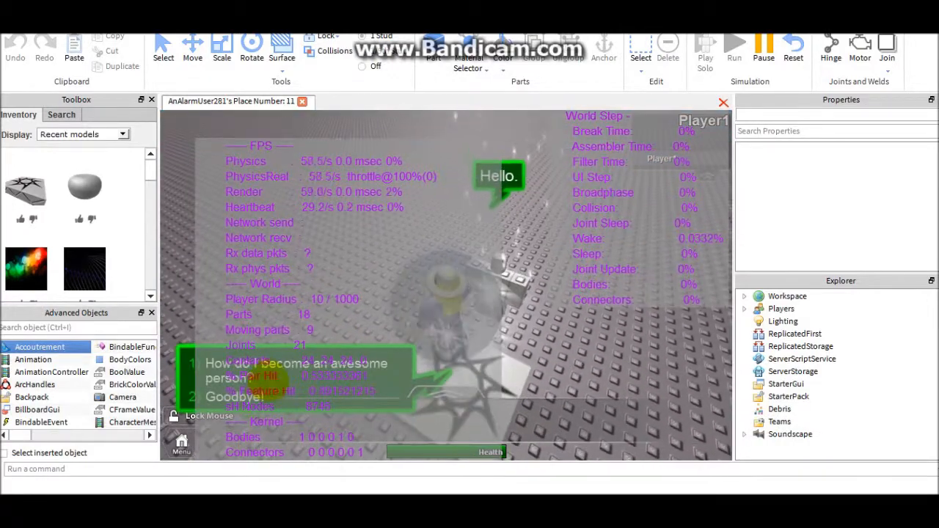
click(196, 364)
right_drag(513, 349, 512, 345)
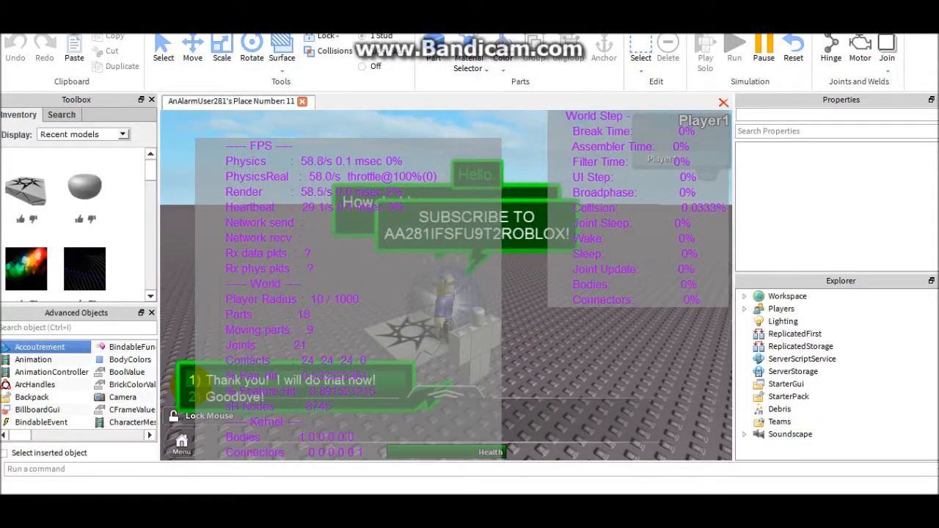
click(192, 381)
right_drag(677, 321, 523, 328)
- Examine the Head Mesh's Dialog and its two nested DialogChoices with their properties, and end the play test
click(745, 296)
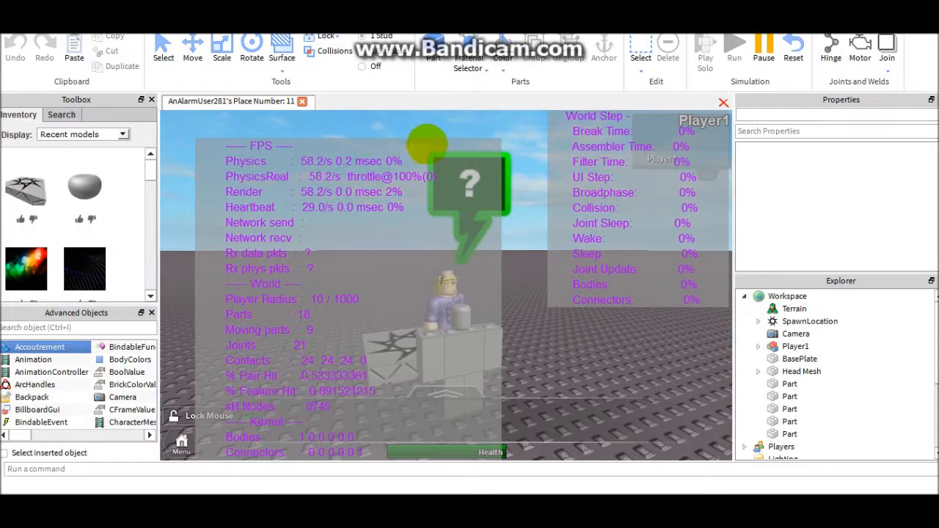
right_drag(529, 375, 513, 271)
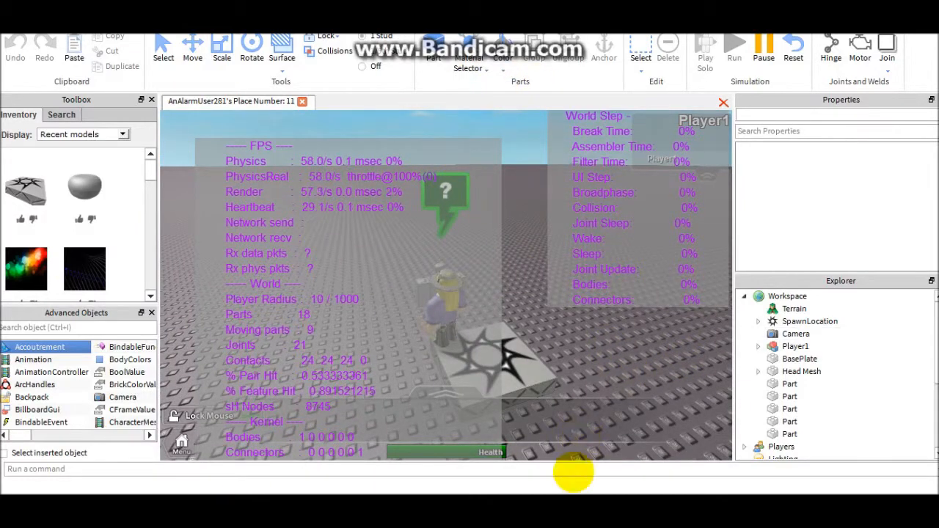
scroll(764, 323, down, 2)
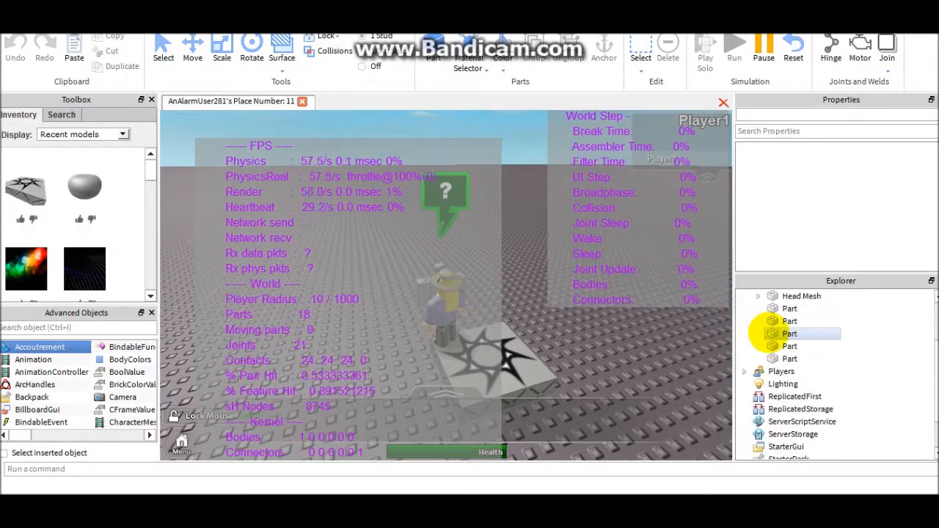
scroll(762, 331, down, 1)
scroll(767, 331, up, 3)
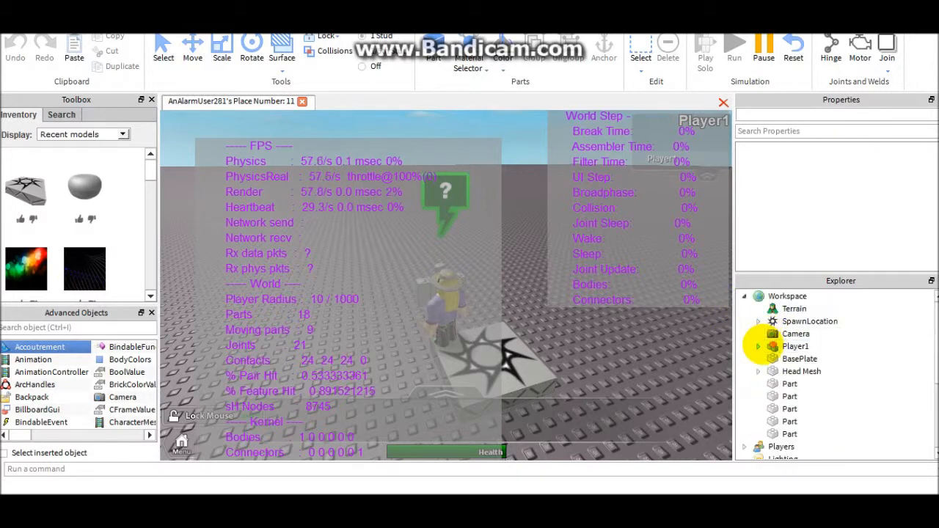
click(758, 371)
click(766, 398)
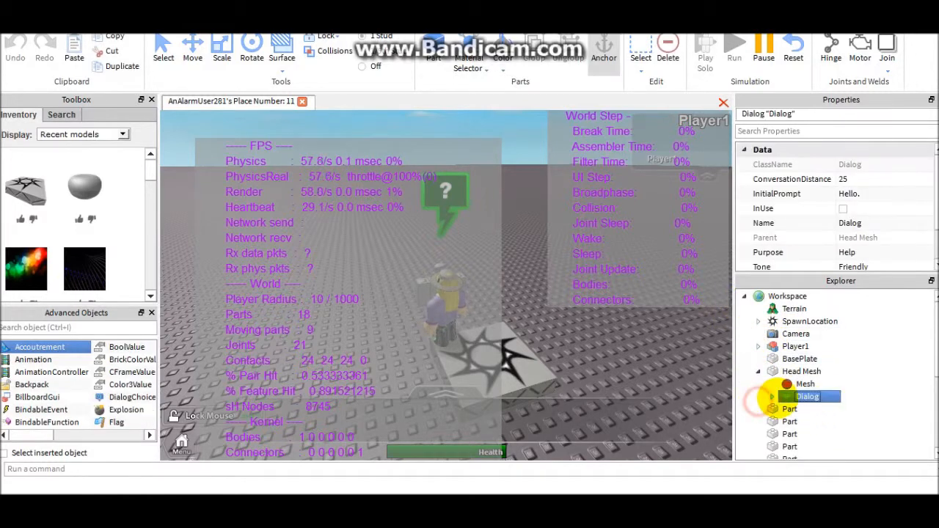
click(786, 409)
scroll(797, 389, down, 1)
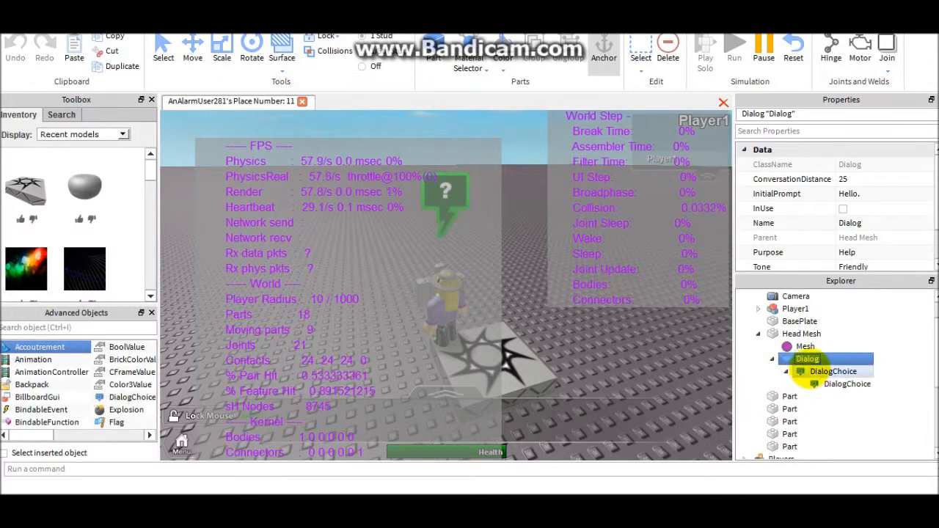
click(815, 371)
click(789, 358)
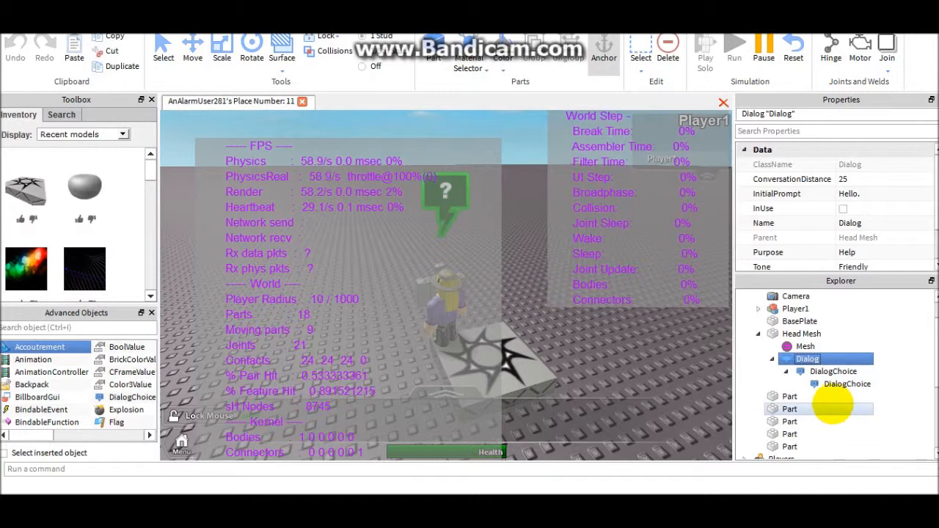
click(832, 371)
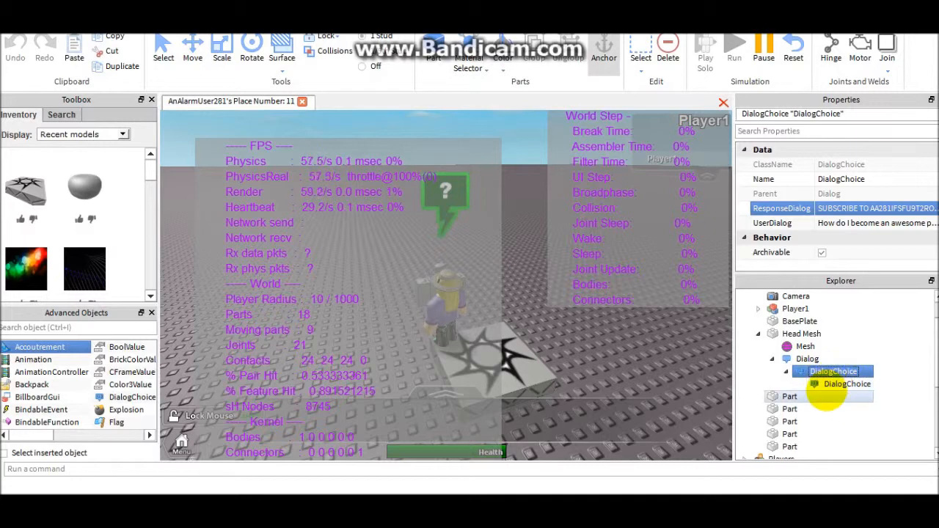
click(843, 382)
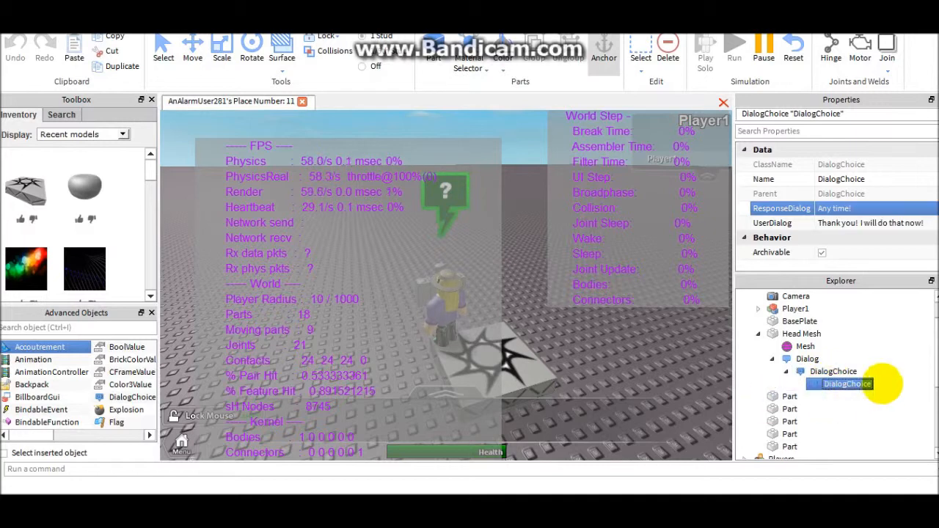
click(826, 372)
click(819, 384)
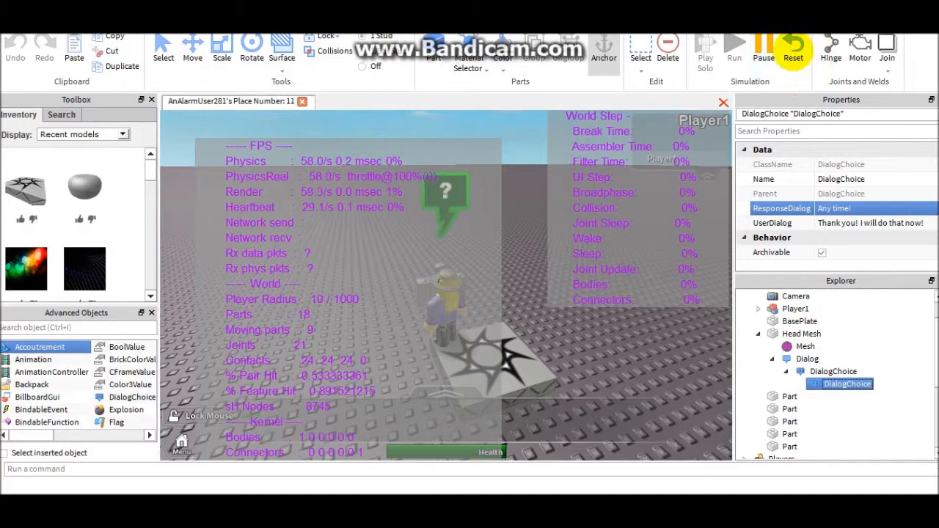
click(793, 53)
right_drag(620, 224, 605, 228)
scroll(487, 295, up, 3)
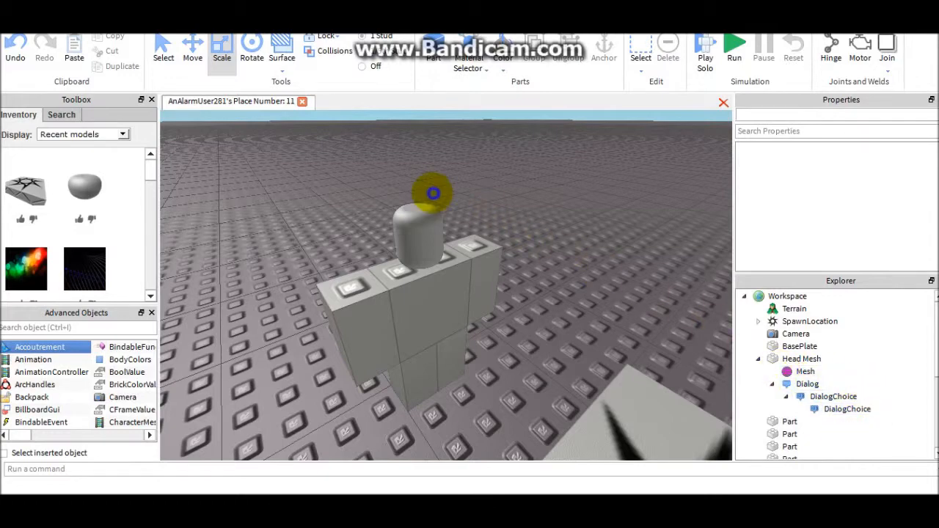
right_drag(433, 194, 473, 211)
scroll(474, 211, up, 3)
scroll(554, 350, down, 3)
drag(619, 217, 421, 450)
click(265, 183)
drag(266, 183, 654, 432)
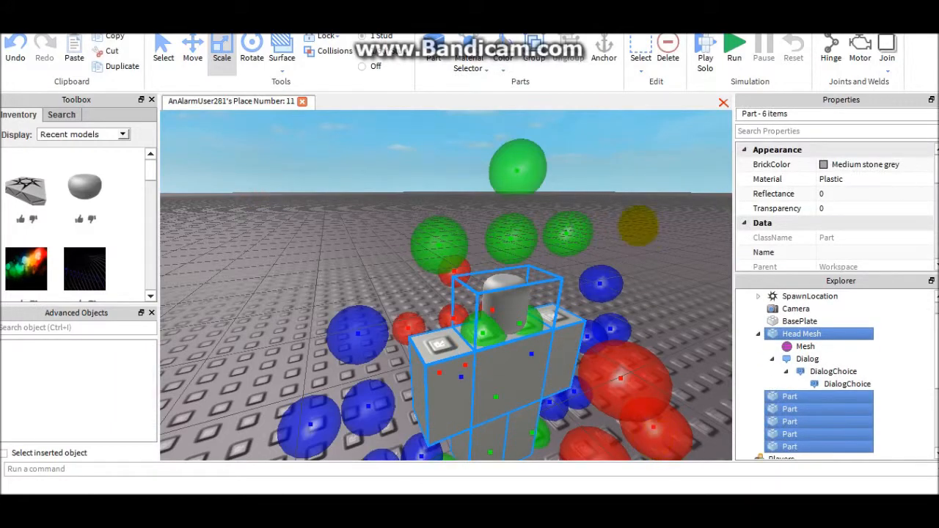
click(638, 226)
drag(633, 197, 483, 322)
click(433, 217)
drag(297, 215, 550, 405)
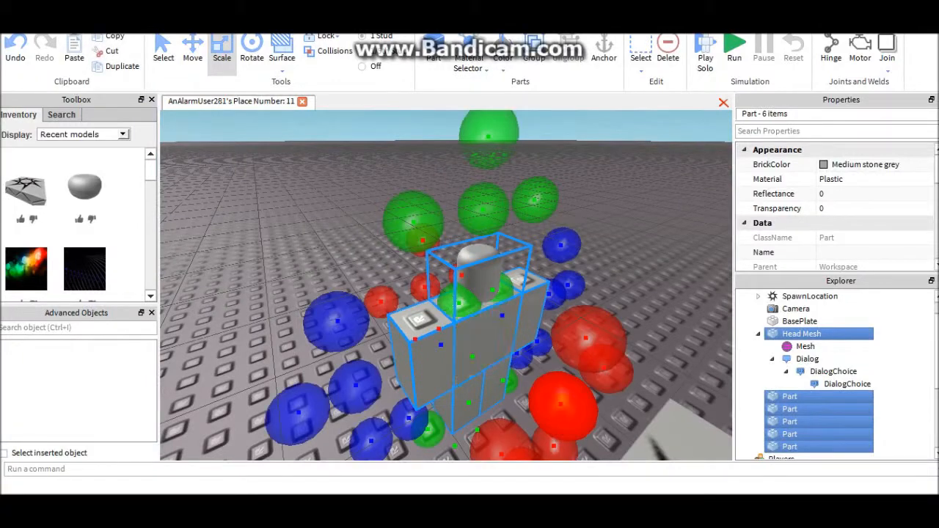
click(599, 235)
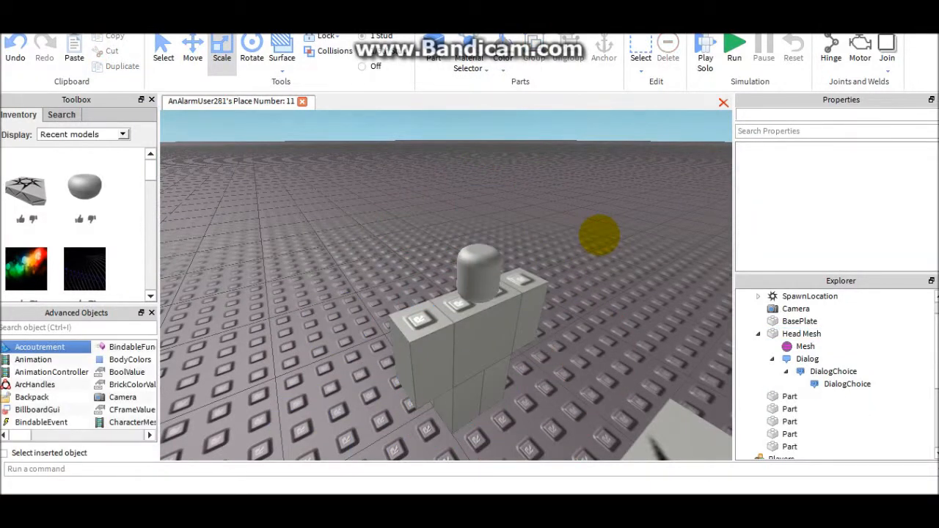